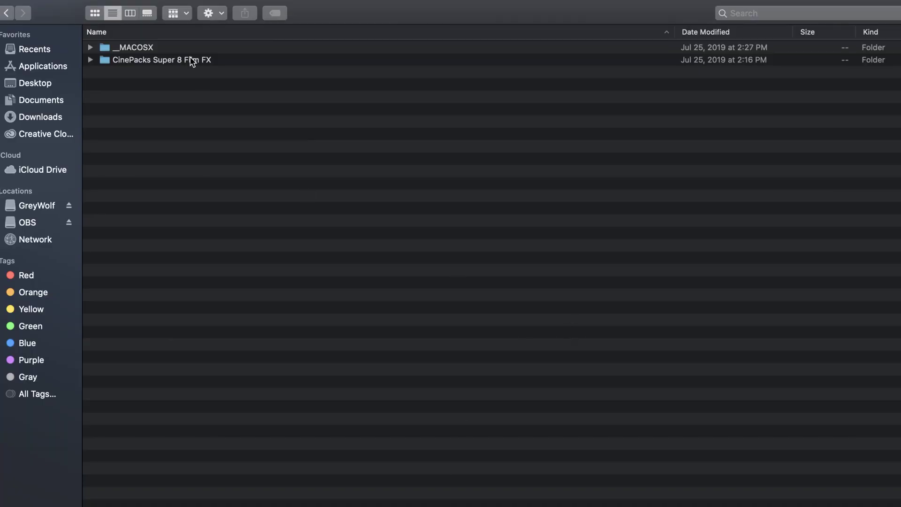
Open the CinePacks Super 8 Film FX folder in the Finder list view
double_click(190, 60)
Go through the pack's Film Burns, Frames, Luts, Sounds and Stills folders and tutorials.pdf
click(148, 47)
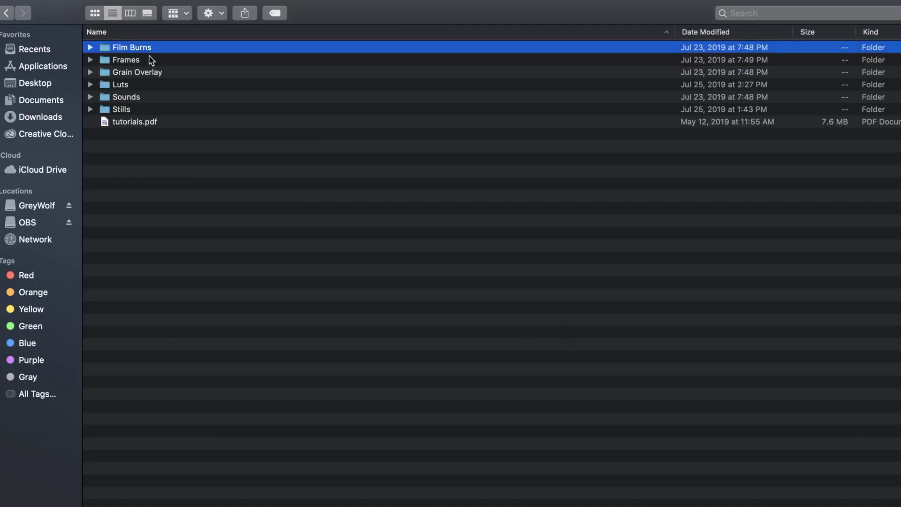
click(150, 59)
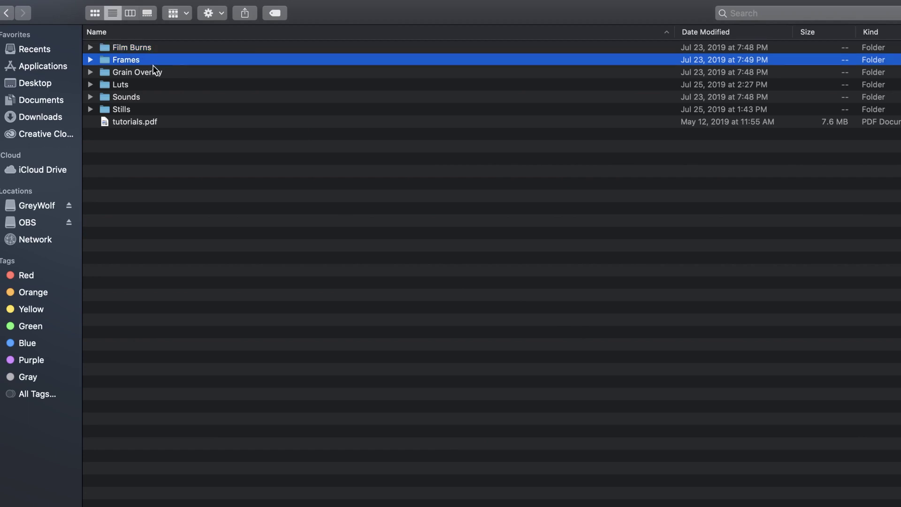
click(142, 88)
click(142, 98)
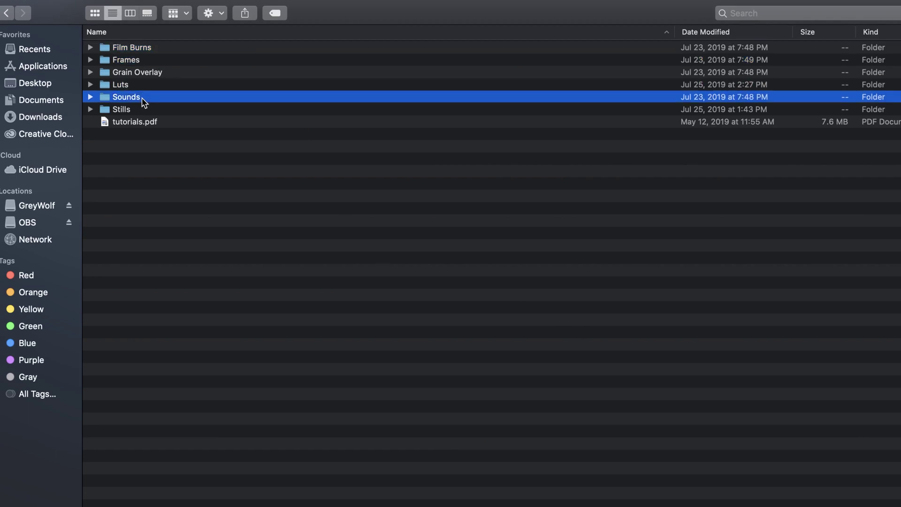
click(137, 110)
click(136, 123)
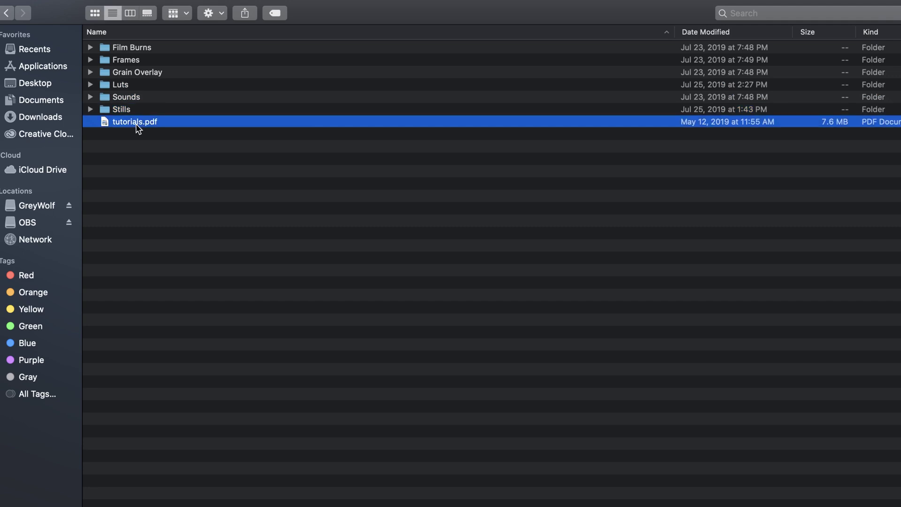
Quick Look Film Burn Sprocket 4.mov in Film Burns > With Sprocket
double_click(153, 47)
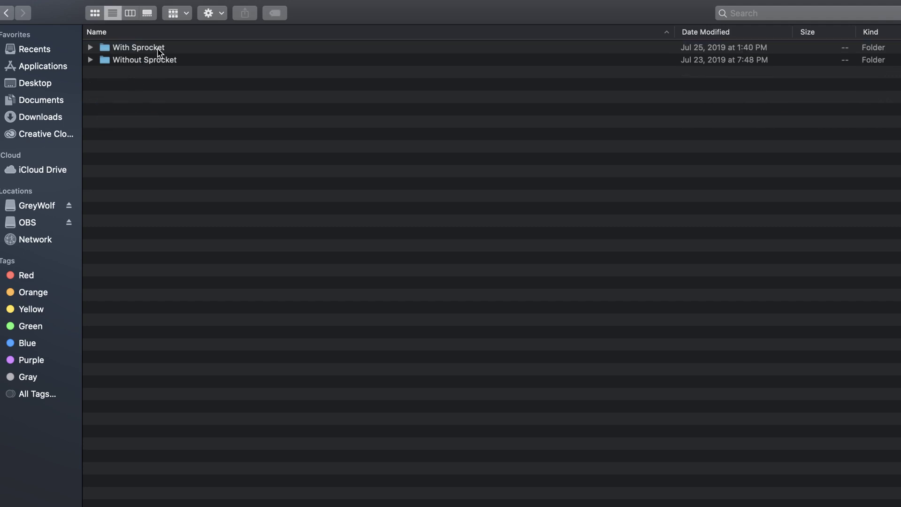
double_click(158, 48)
click(162, 85)
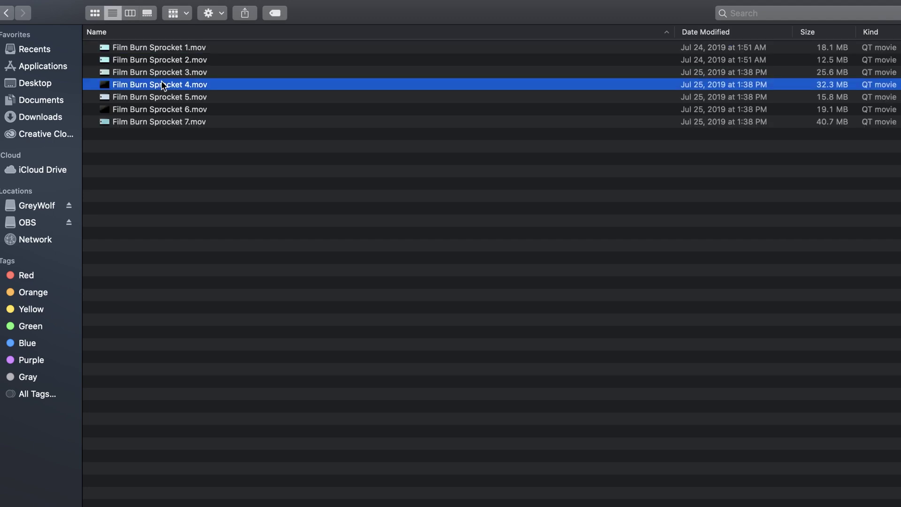
key(space)
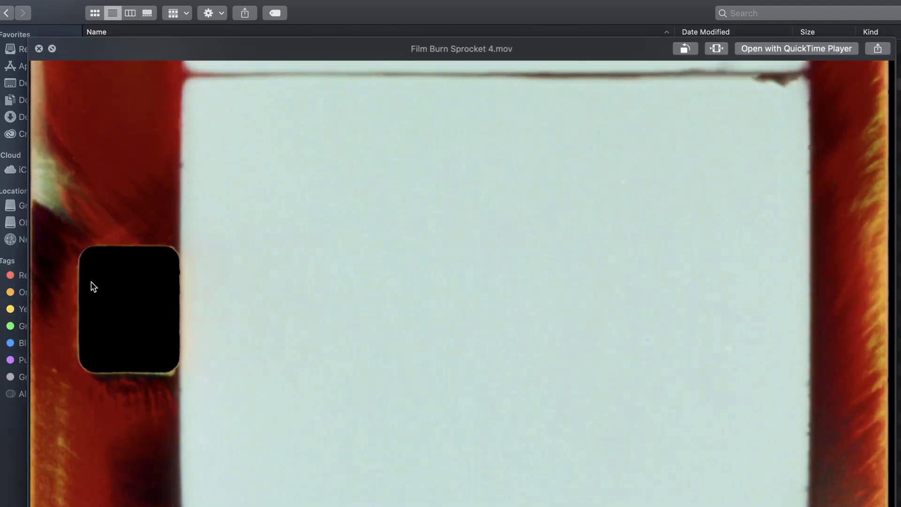
key(space)
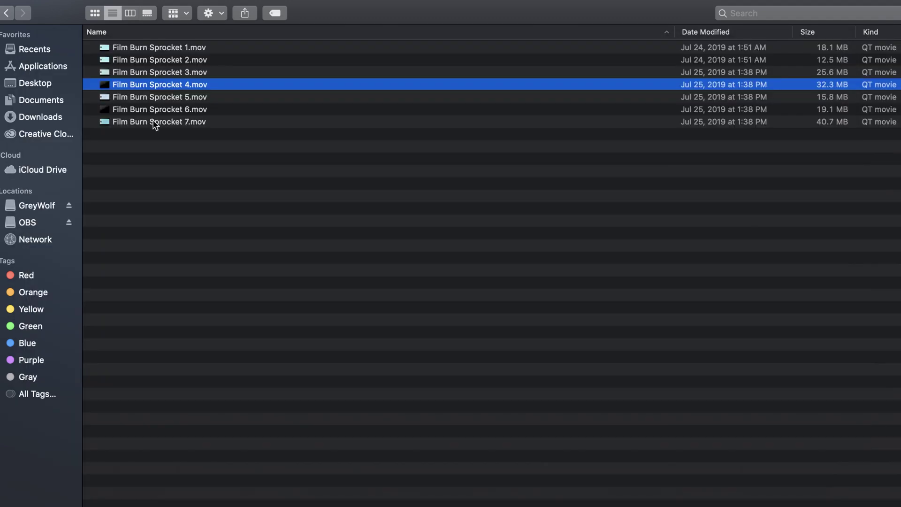
click(7, 13)
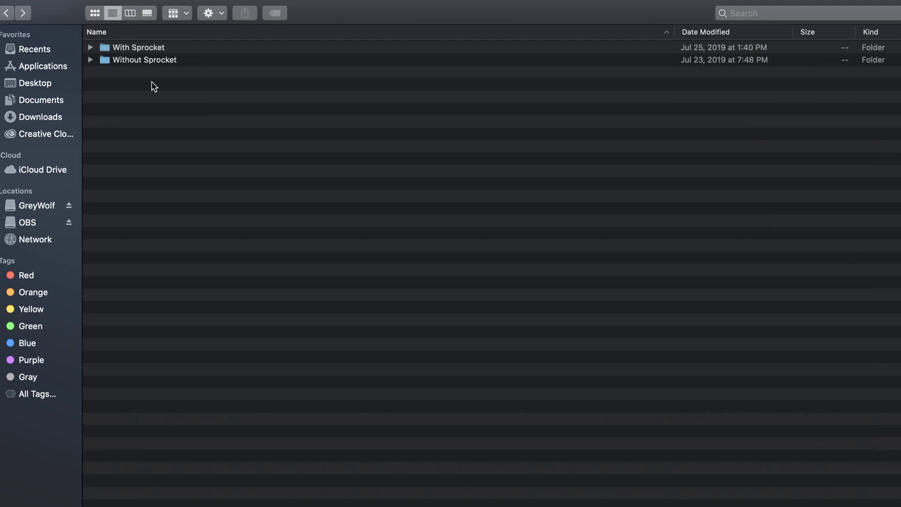
Preview Film Burn 6.mov and Film Burn 7.mov in the Without Sprocket folder
double_click(155, 61)
click(182, 110)
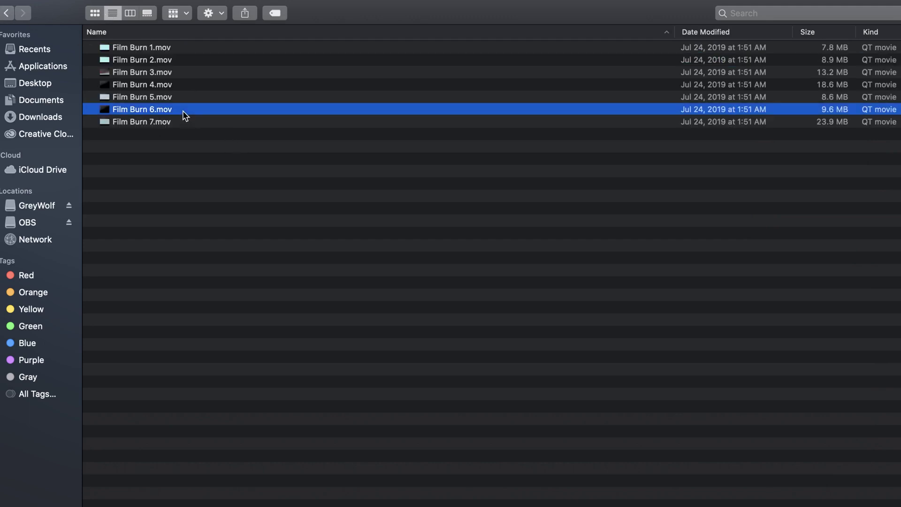
key(space)
key(space)
click(178, 123)
key(space)
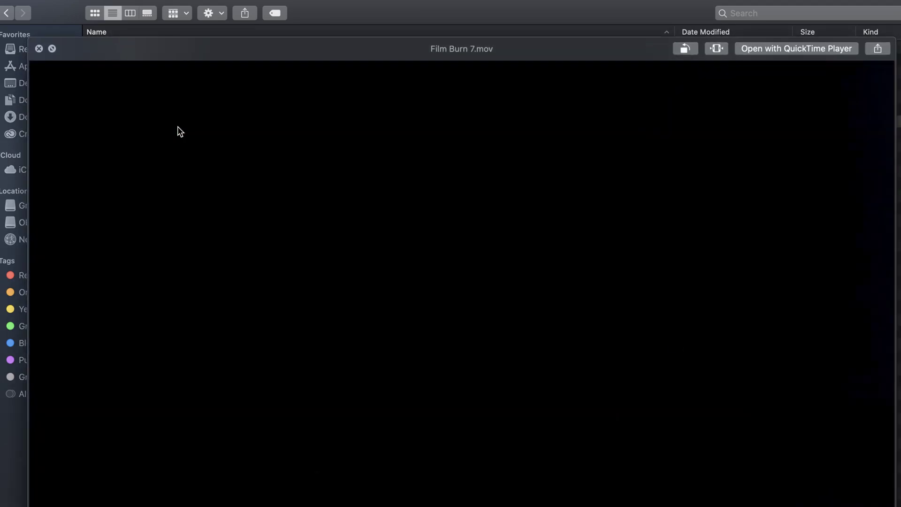
key(space)
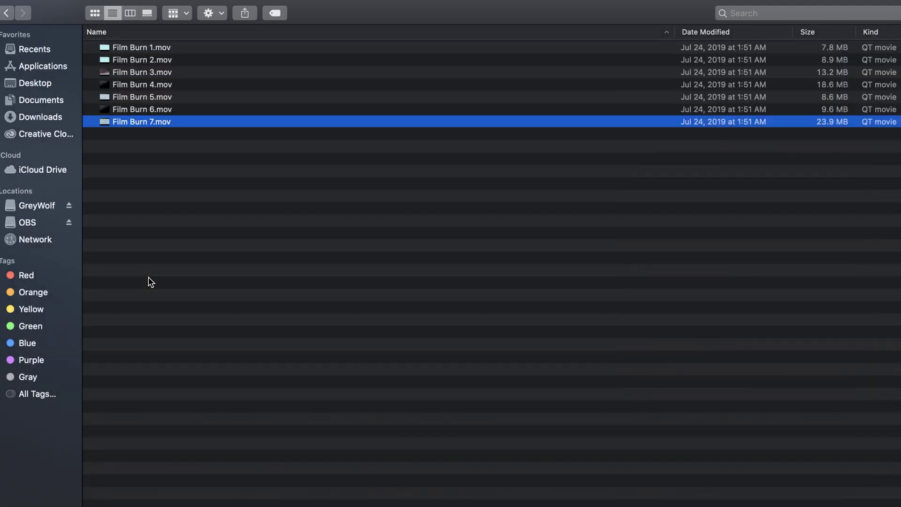
click(202, 238)
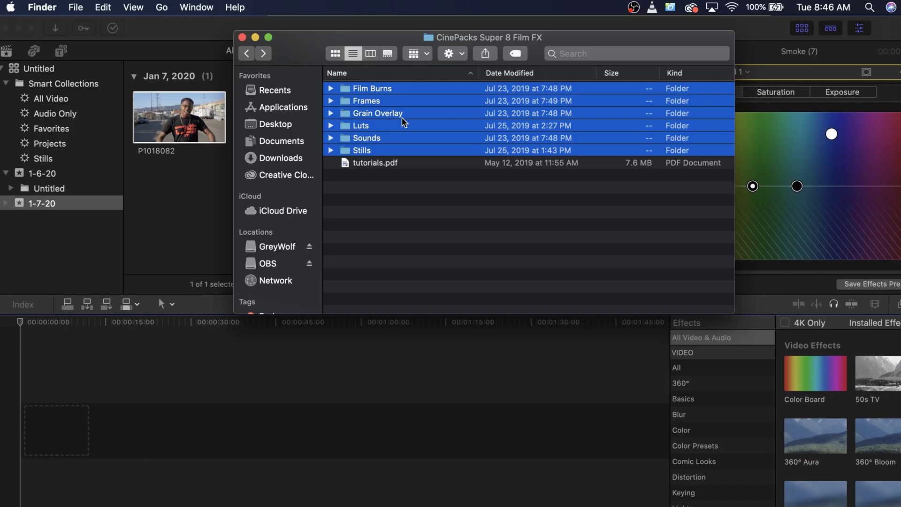
Import the six CinePacks folders into the 1-7-20 event and append P1018082 to the timeline
drag(376, 113, 191, 221)
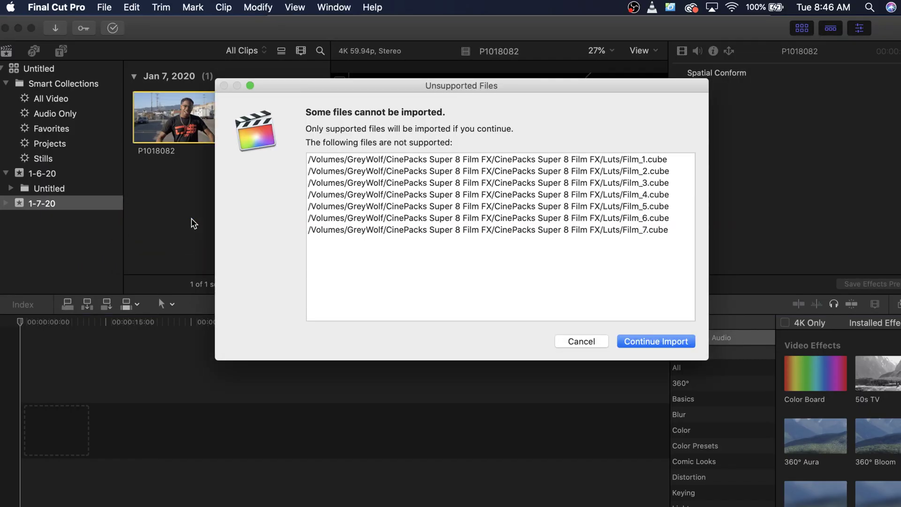
key(Return)
click(172, 216)
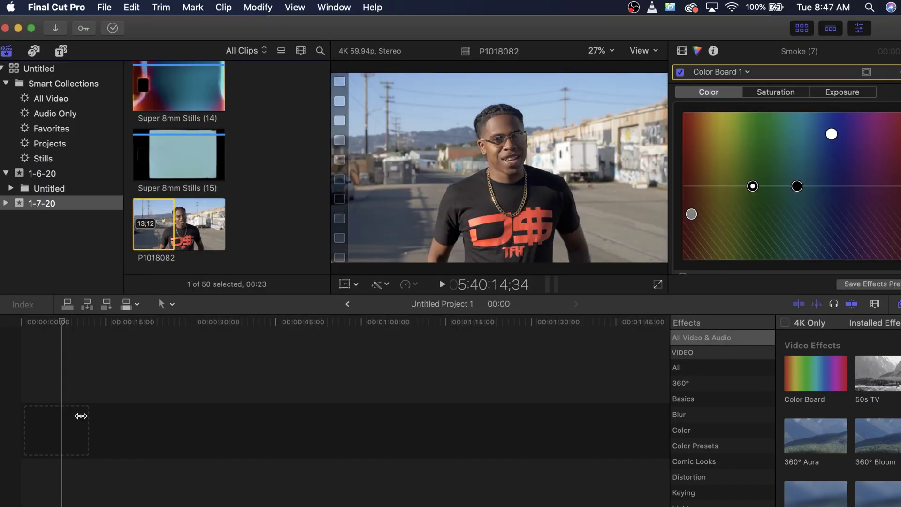
click(183, 234)
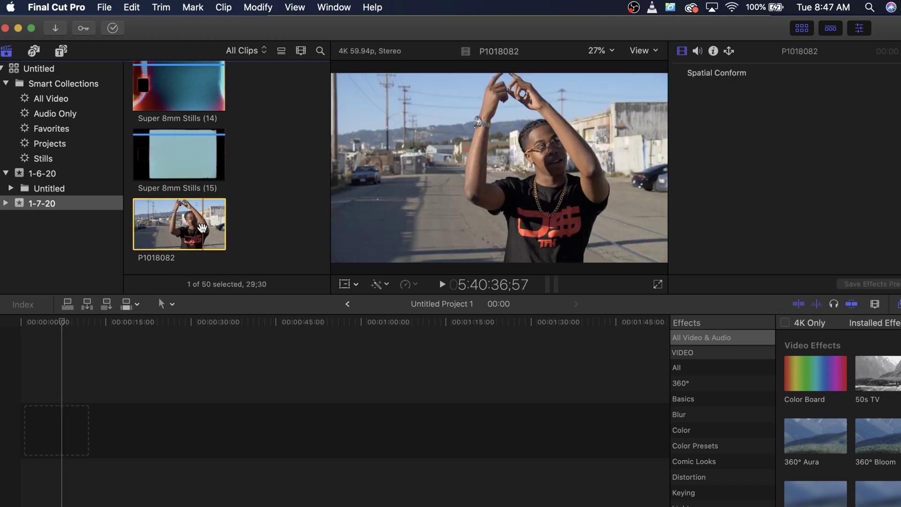
key(e)
scroll(174, 156, up, 15)
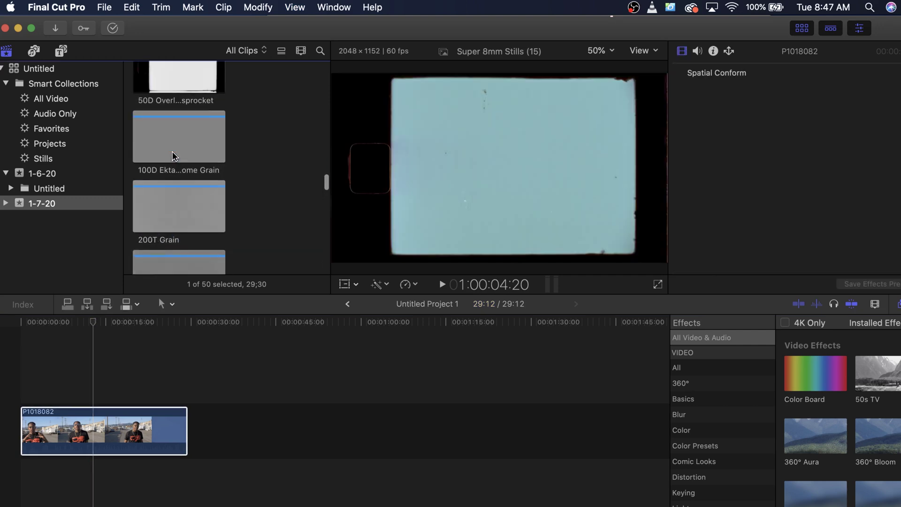
scroll(174, 157, up, 3)
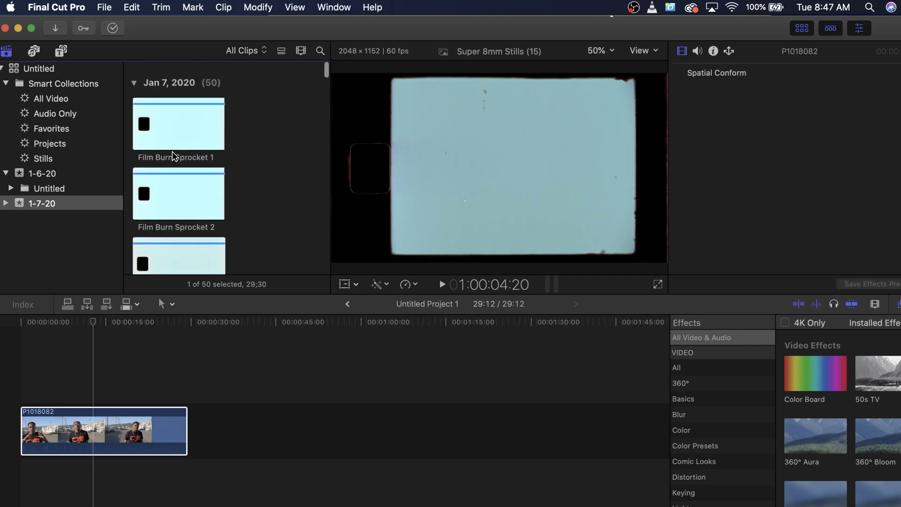
scroll(175, 156, down, 8)
scroll(175, 156, up, 1)
Connect the 8mm 04 overlay above P1018082, extended back to the timeline start
click(172, 173)
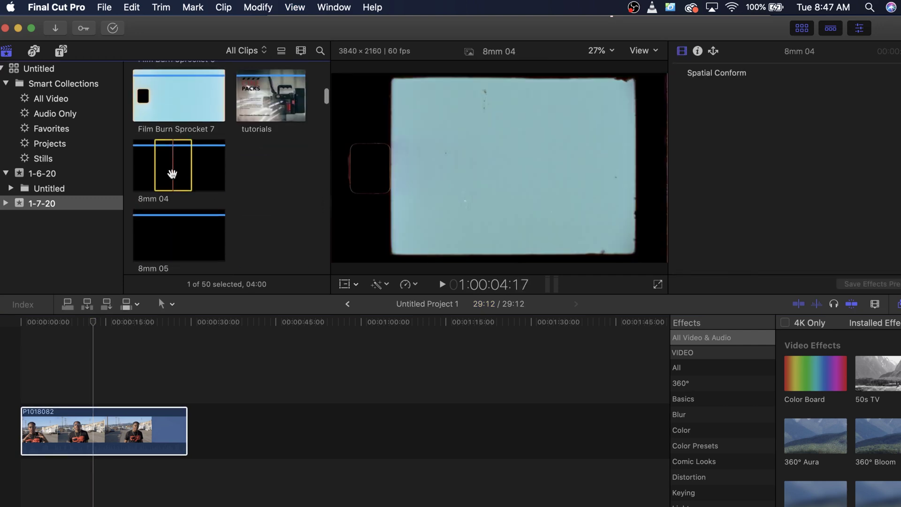
drag(188, 170, 226, 171)
drag(159, 175, 179, 391)
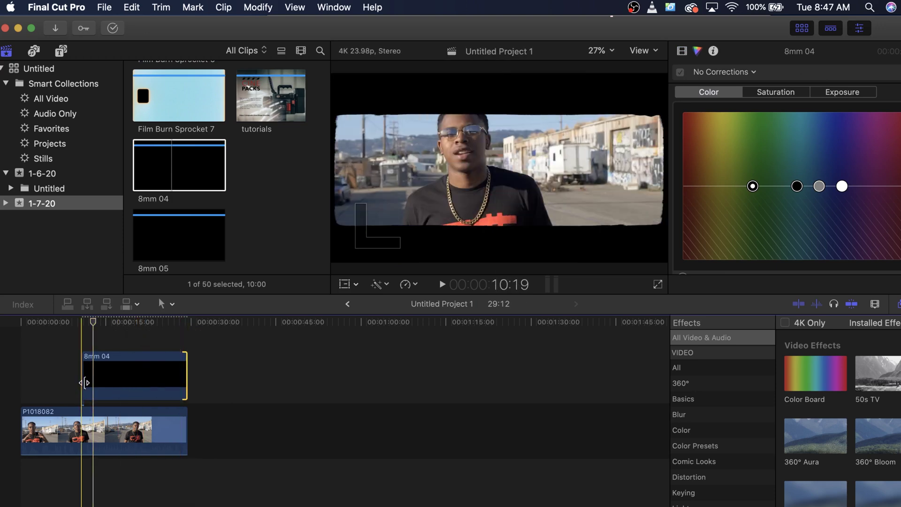
drag(82, 378, 21, 378)
key(space)
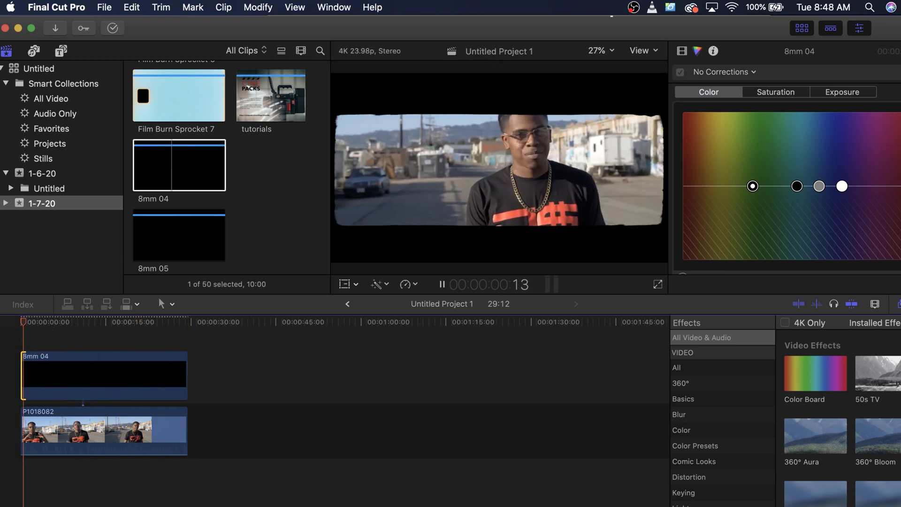
click(109, 333)
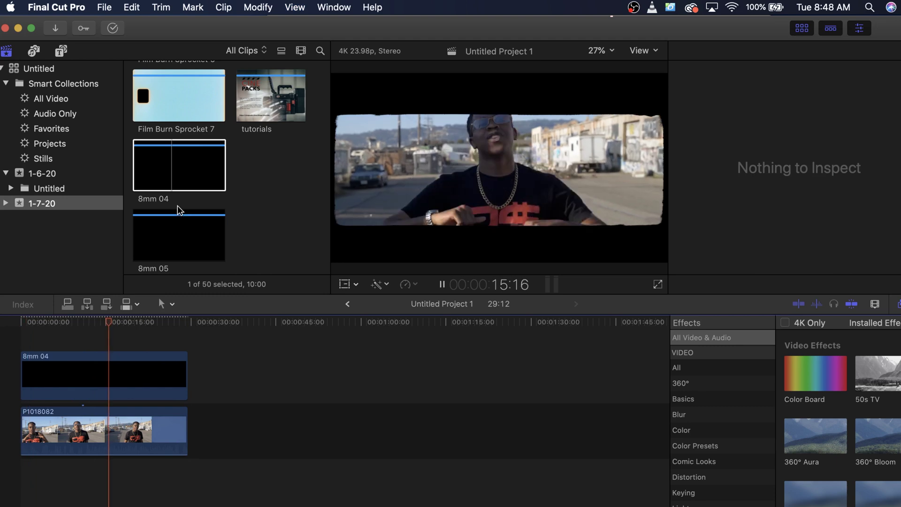
scroll(178, 239, down, 4)
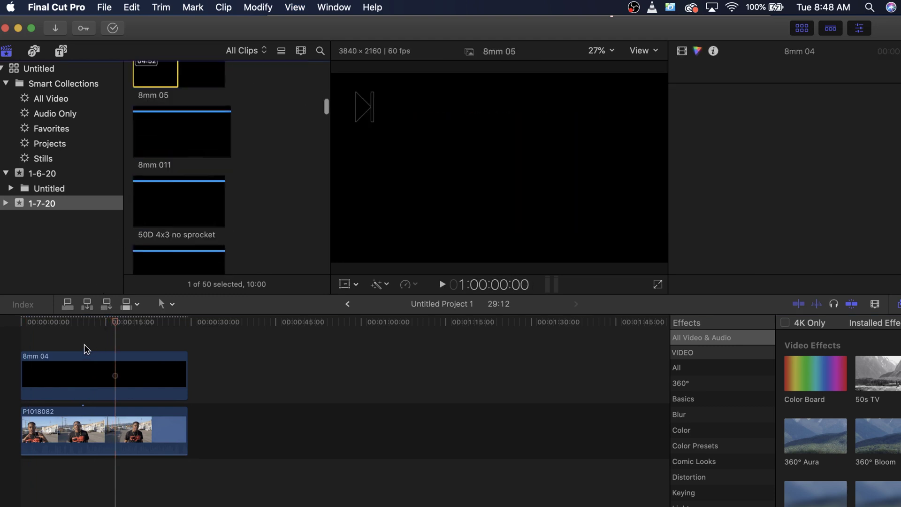
Replace the overlay with 50D 4x3 no sprocket, then 50D 4x3 sprocket, extended to the start
click(177, 196)
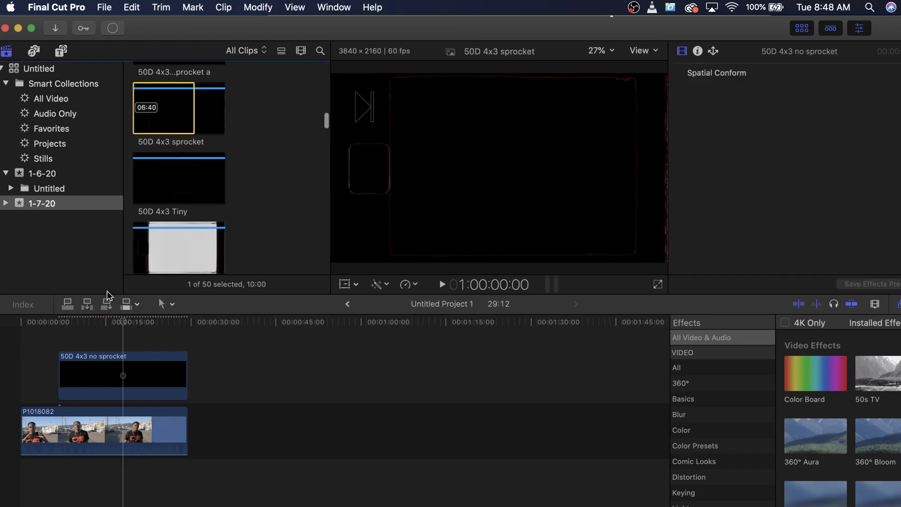
click(162, 110)
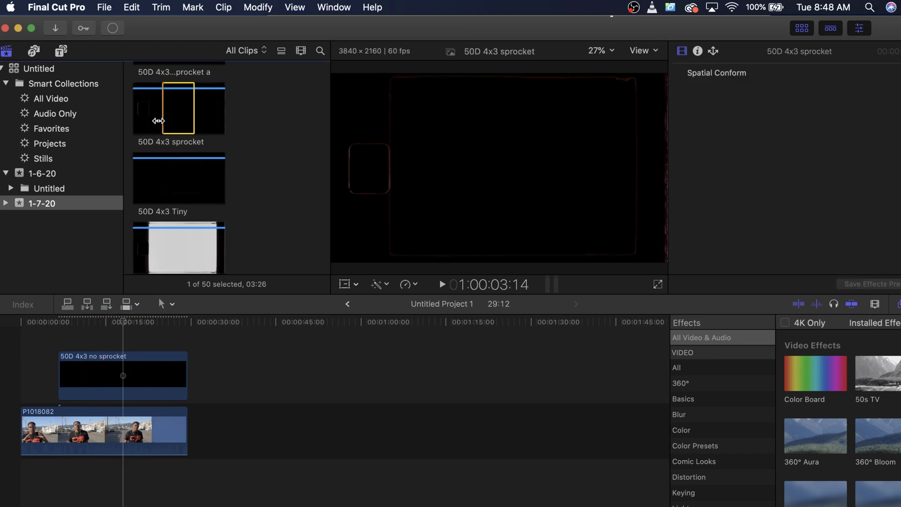
drag(194, 118, 190, 386)
click(123, 393)
drag(41, 372, 22, 374)
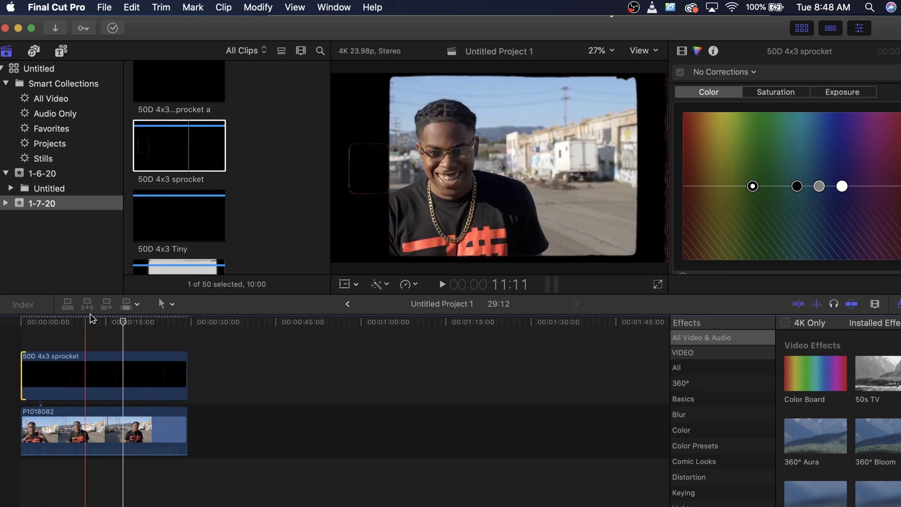
key(space)
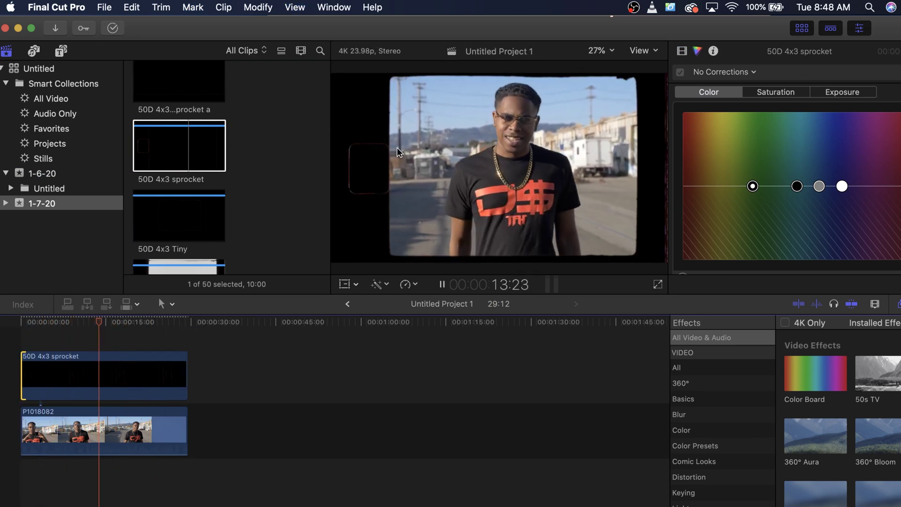
key(space)
scroll(226, 192, up, 5)
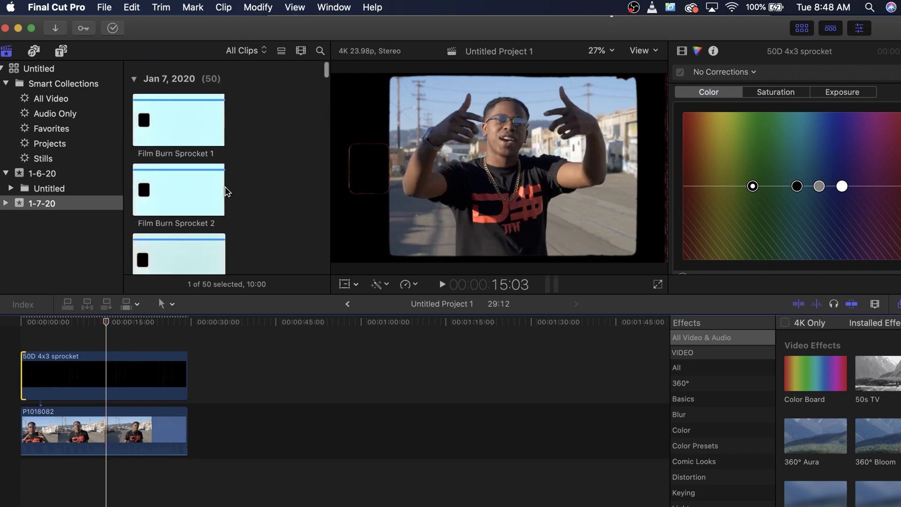
Place Film Burn Sprocket 2 above the sprocket overlay near 17 seconds
click(182, 192)
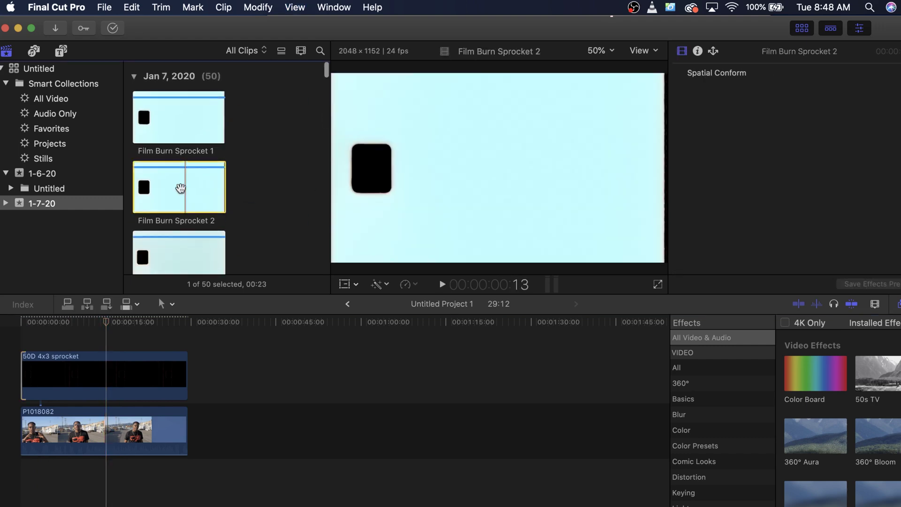
mouse_move(180, 188)
mouse_down()
mouse_move(98, 310)
mouse_move(115, 343)
mouse_move(115, 333)
mouse_up()
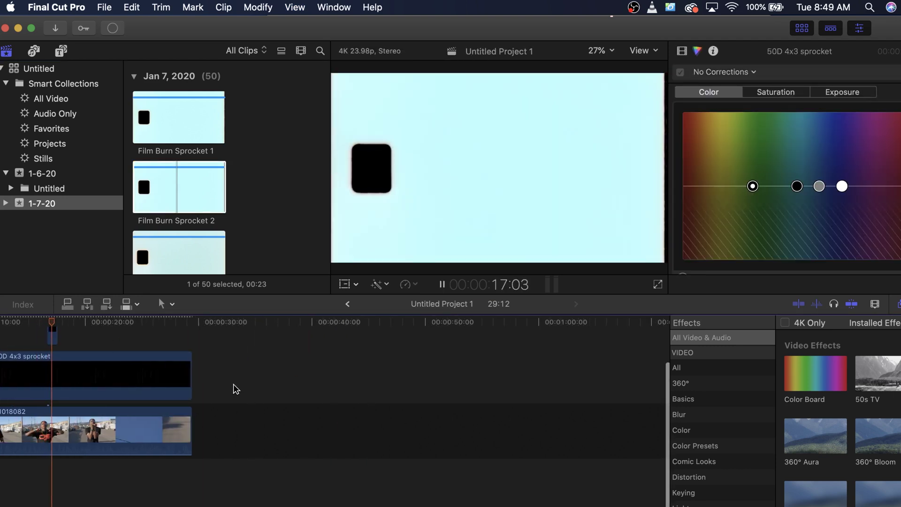
scroll(233, 388, left, 1)
key(space)
Set Film Burn Sprocket 2's blend mode to Screen and review the composite from 15:18
click(74, 331)
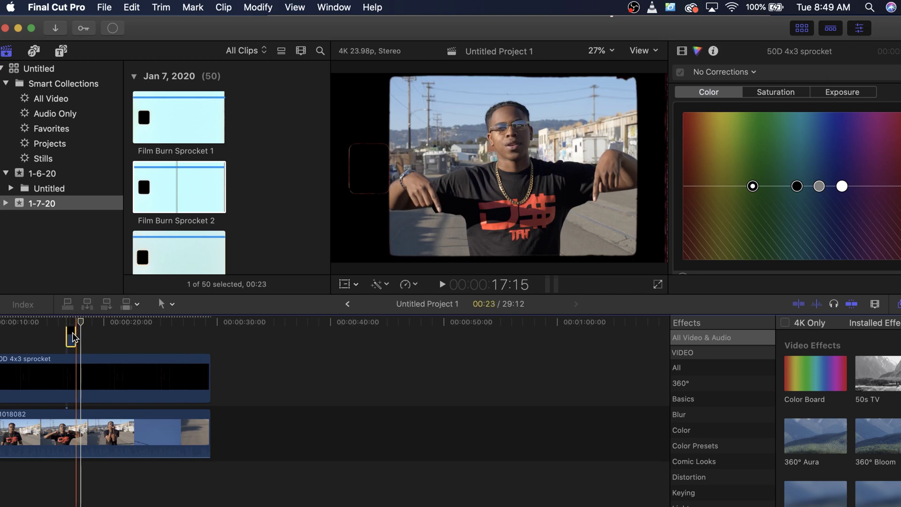
click(682, 52)
click(845, 105)
click(850, 89)
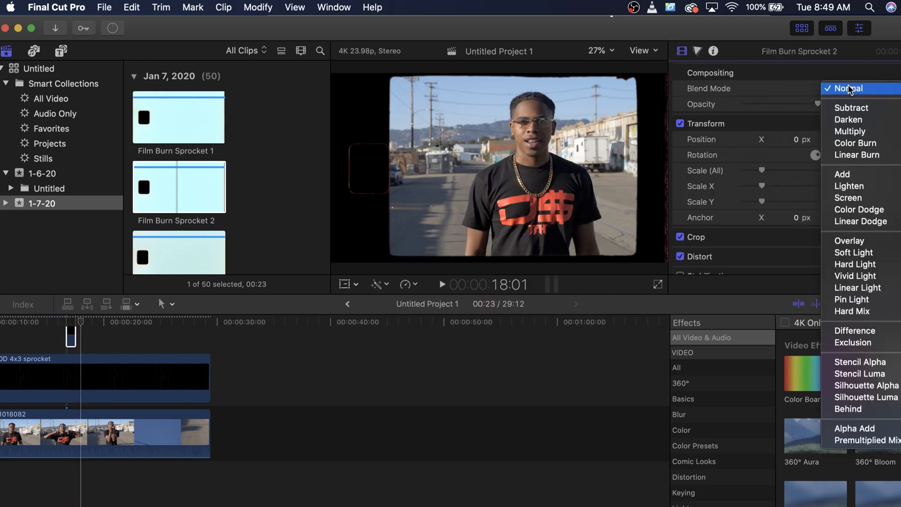
click(851, 199)
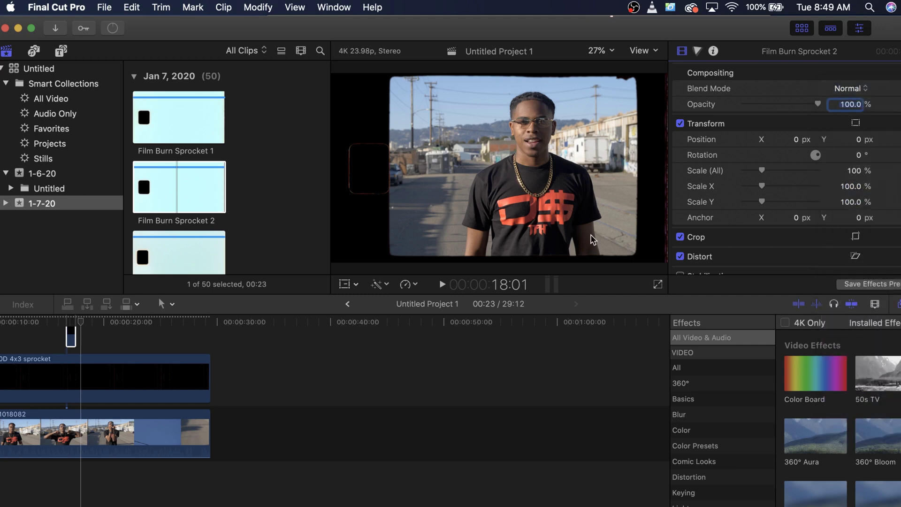
click(70, 335)
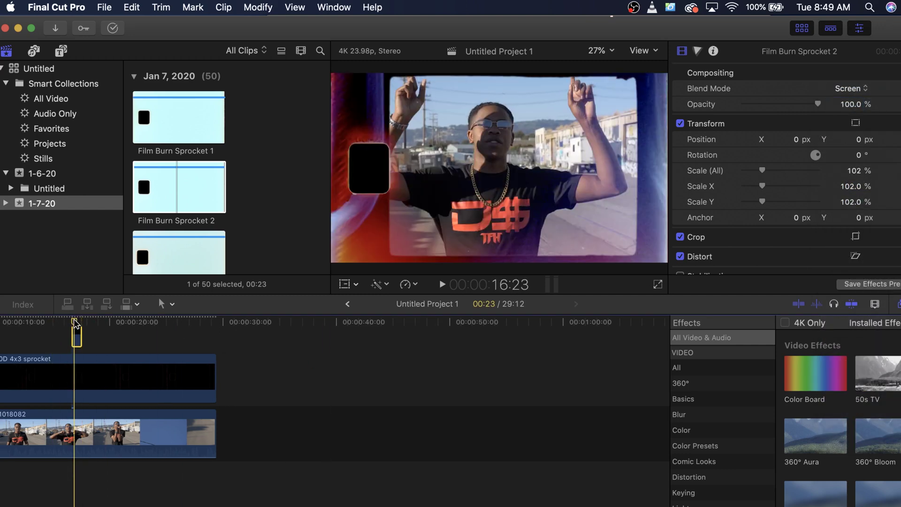
click(62, 323)
key(space)
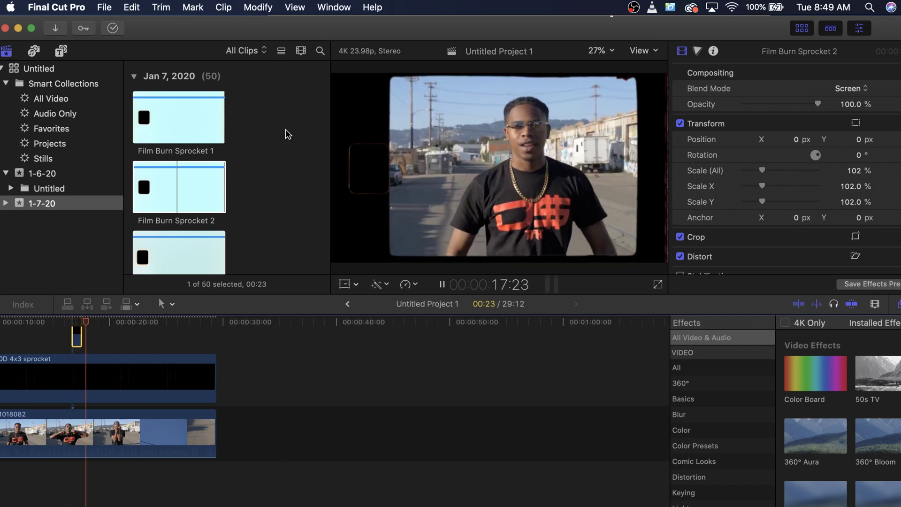
click(117, 392)
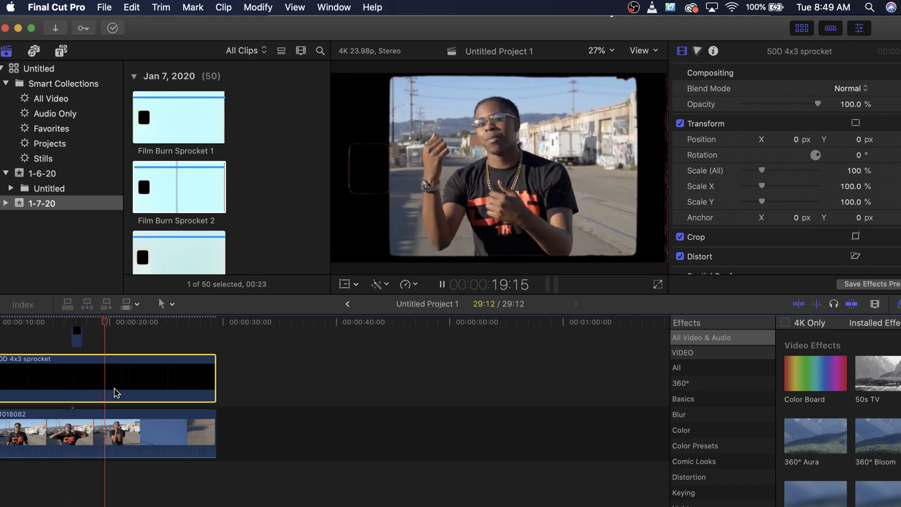
key(space)
Preview the 50D Overlay with sprocket, 50D 4x3 sprocket and 50D 4x3 no sprocket clips
scroll(230, 133, up, 2)
scroll(230, 133, down, 15)
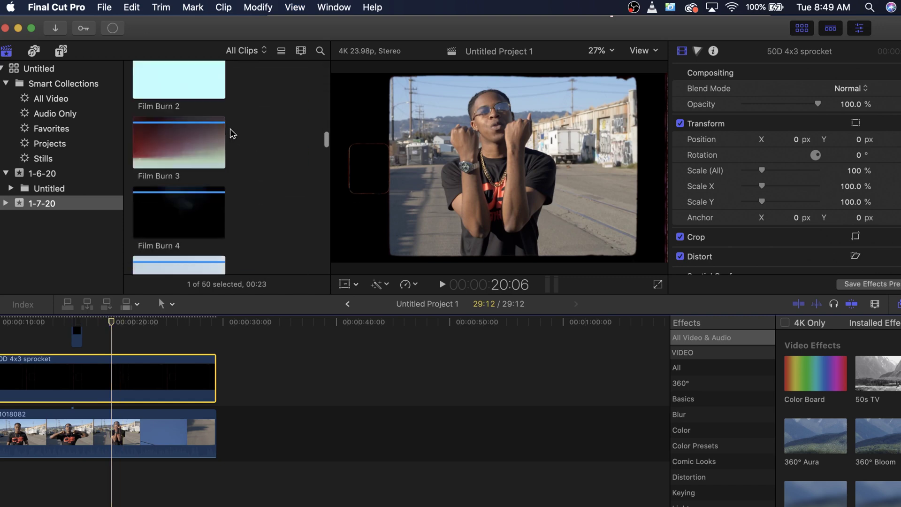
scroll(230, 133, down, 5)
scroll(230, 133, up, 3)
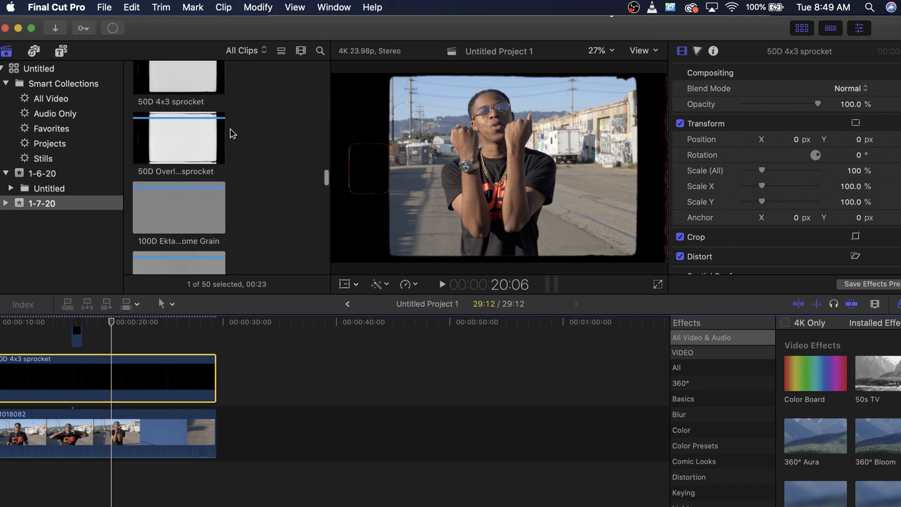
click(184, 144)
scroll(185, 143, up, 3)
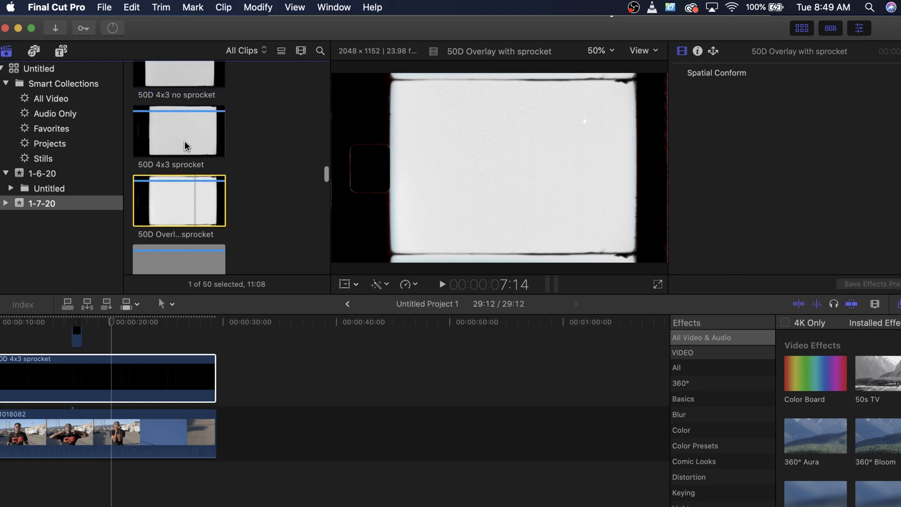
click(185, 143)
scroll(185, 142, up, 3)
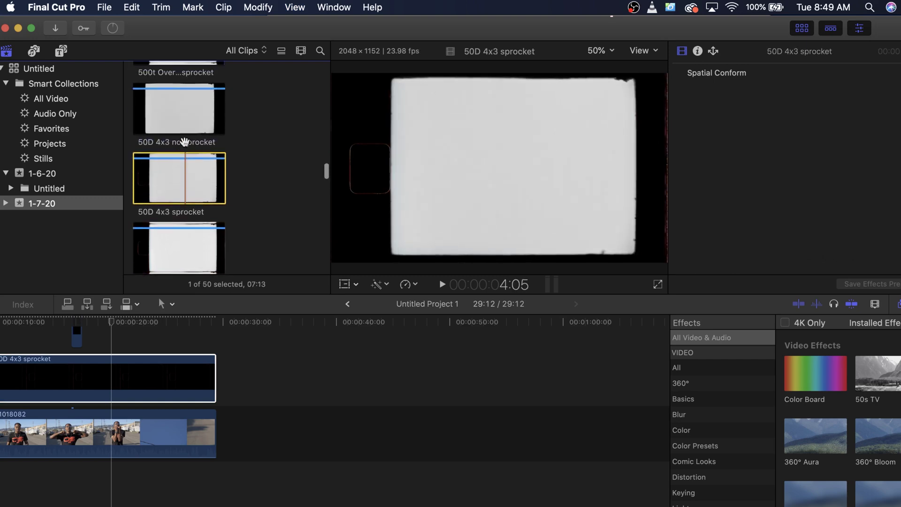
click(172, 120)
key(space)
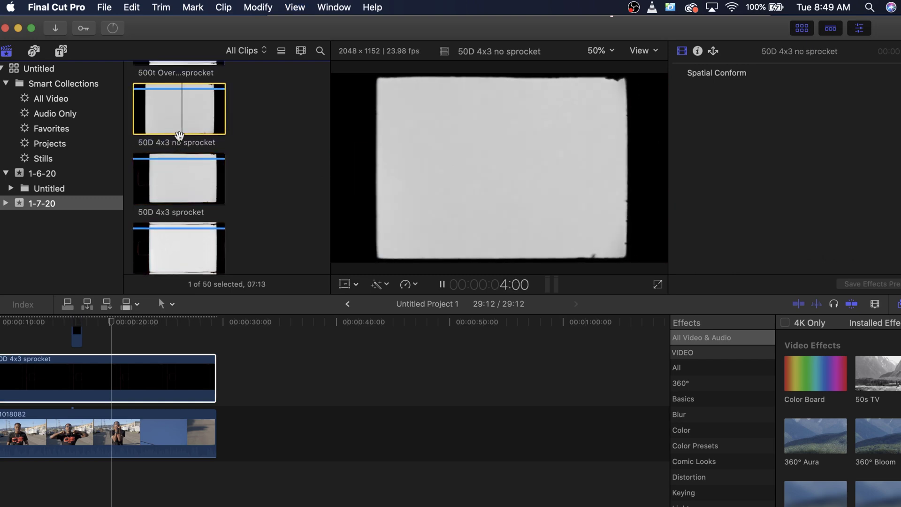
scroll(175, 131, up, 3)
Connect 500t Overlay with sprocket and delete the old 50D 4x3 sprocket clip
click(164, 159)
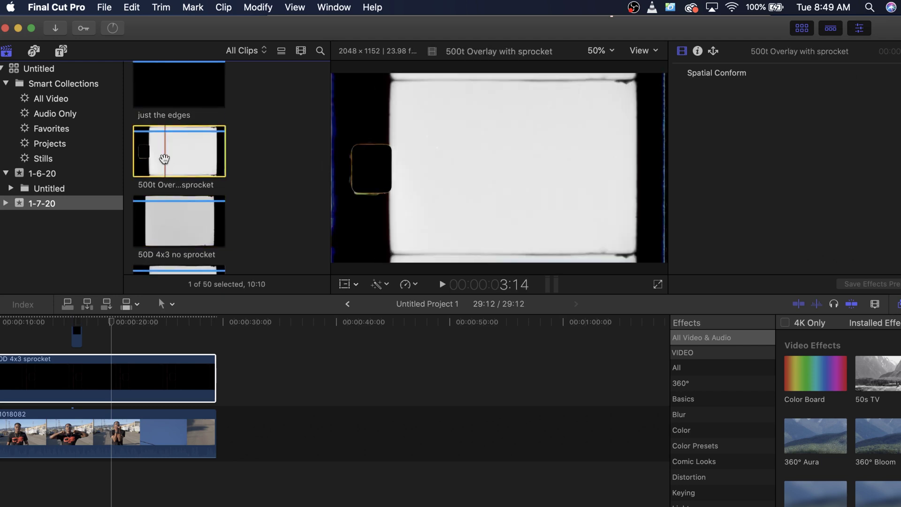
drag(173, 157, 62, 372)
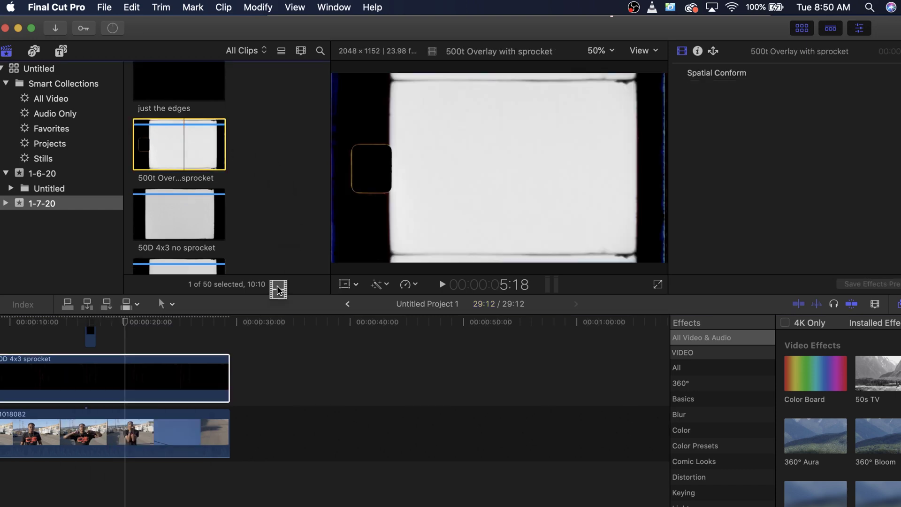
key(q)
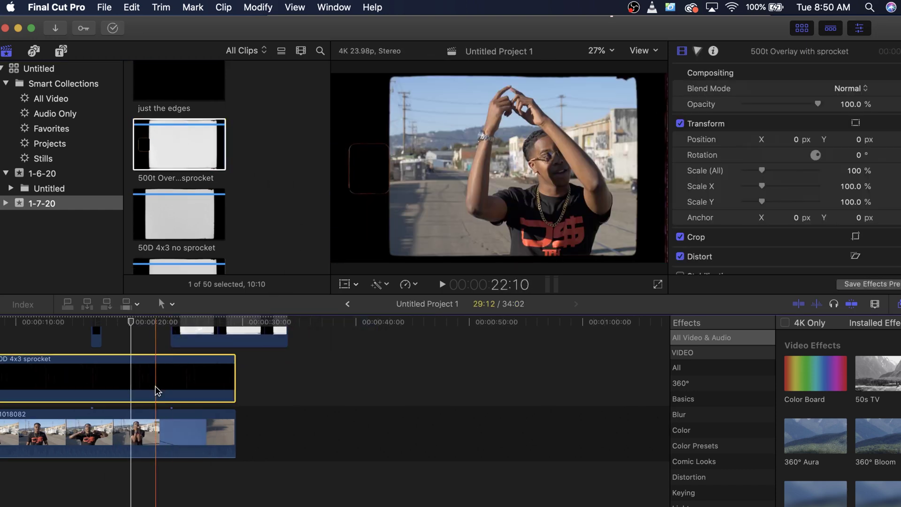
key(c)
key(Delete)
drag(97, 378, 98, 378)
key(super+z)
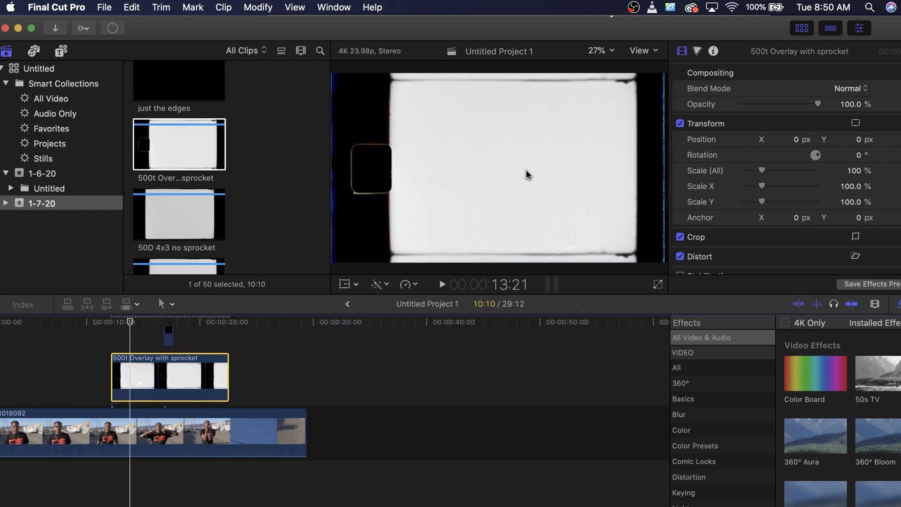
Blend the 500t overlay in Darken mode, move the third overlay earlier, and review from 10 seconds
click(843, 88)
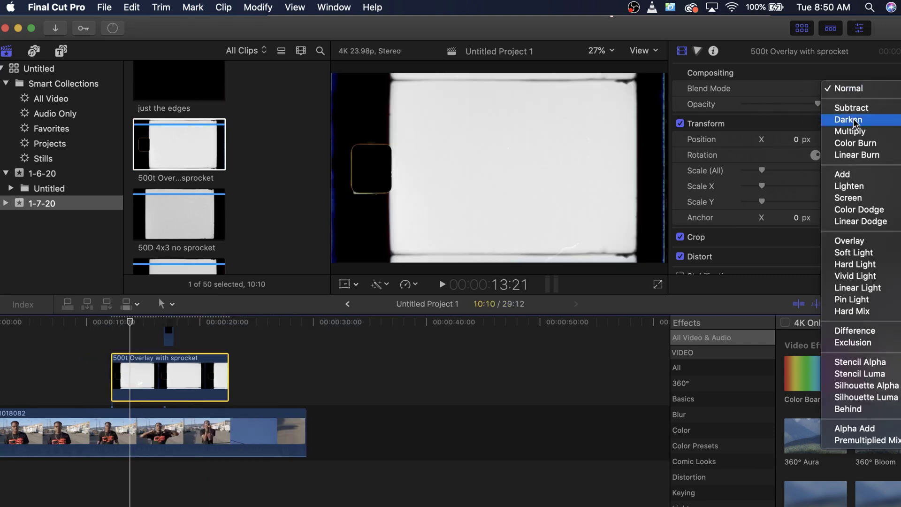
key(Escape)
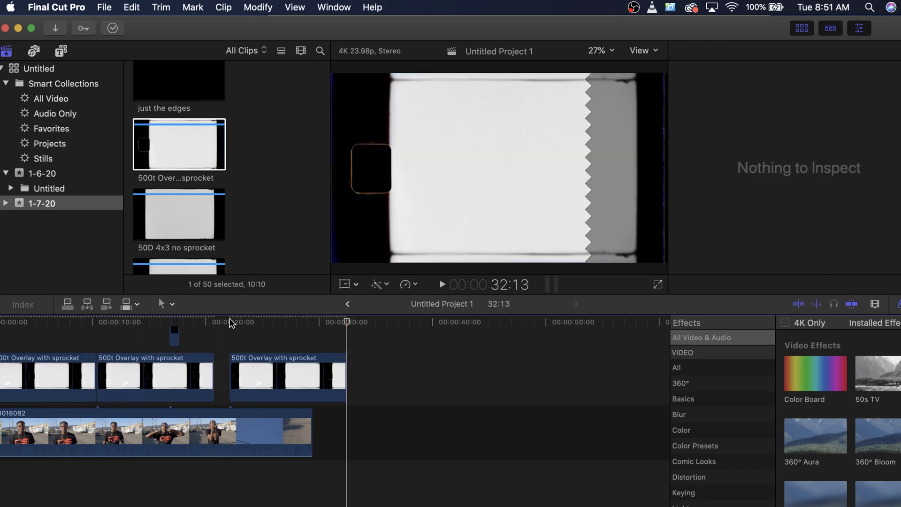
drag(257, 365, 243, 365)
click(133, 323)
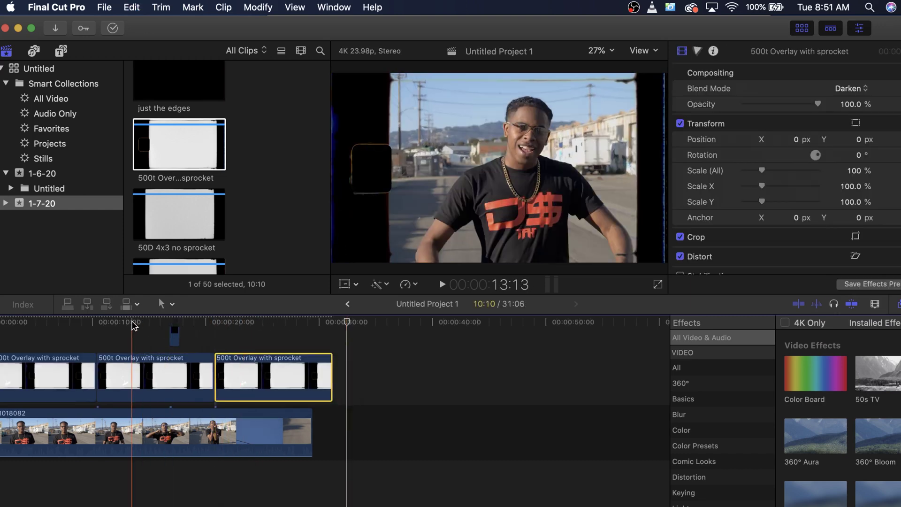
key(space)
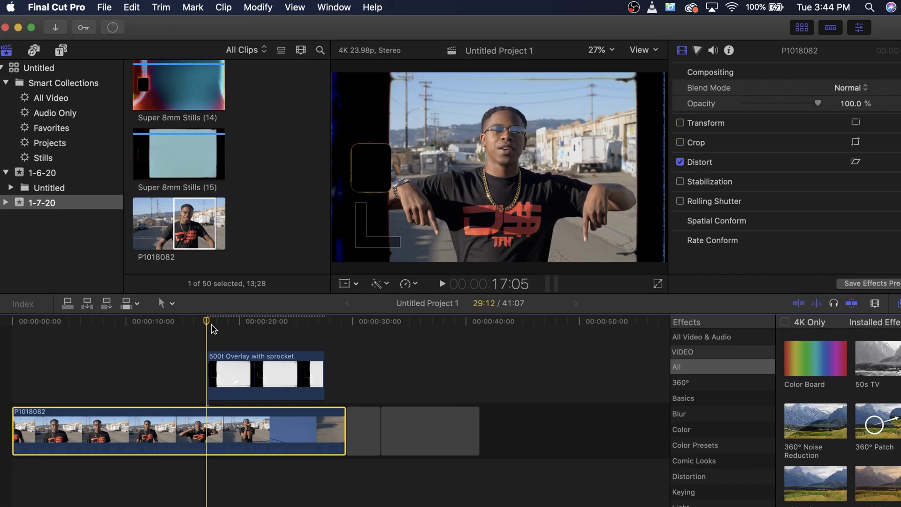
Connect 500T Extra Grain above P1018082 at about 18 seconds, beneath the sprocket overlay
key(space)
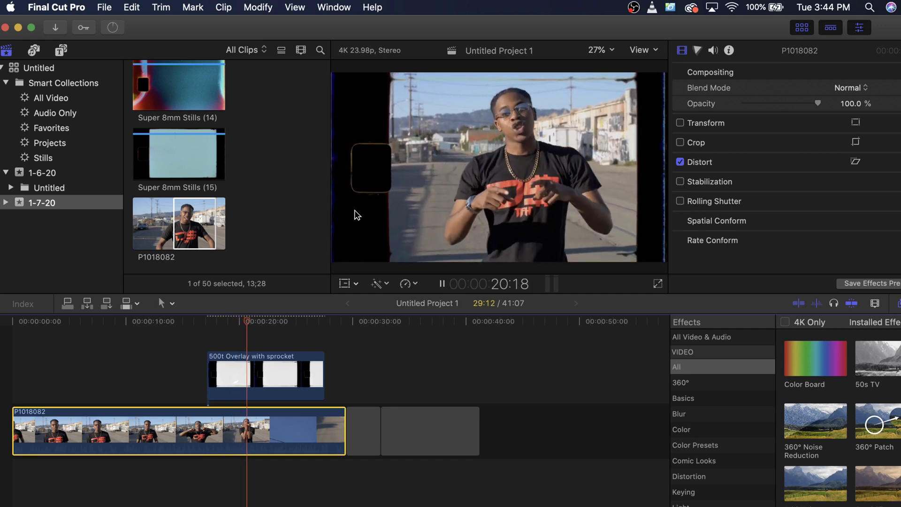
key(space)
scroll(215, 247, down, 5)
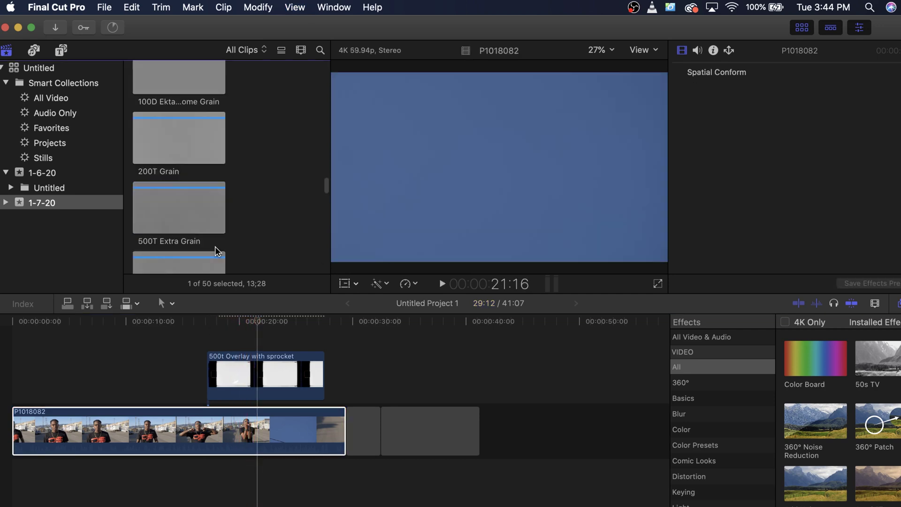
scroll(215, 246, down, 3)
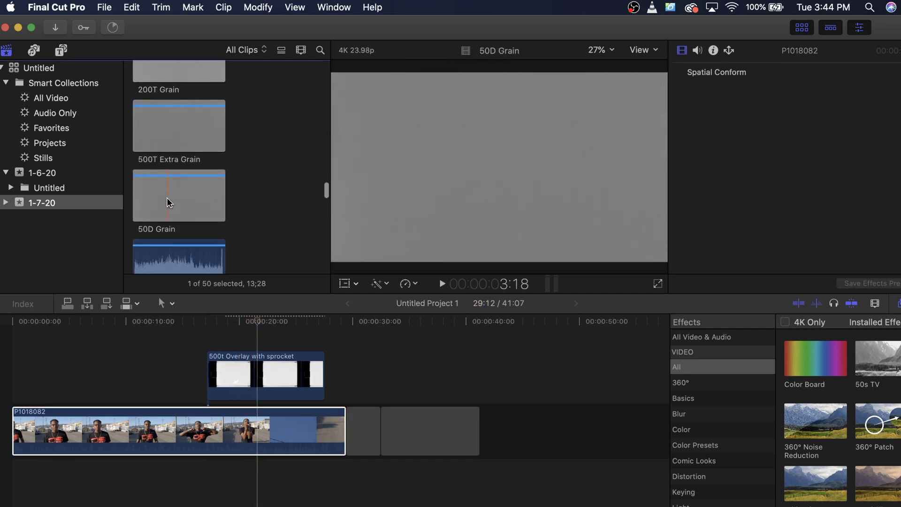
scroll(167, 202, down, 3)
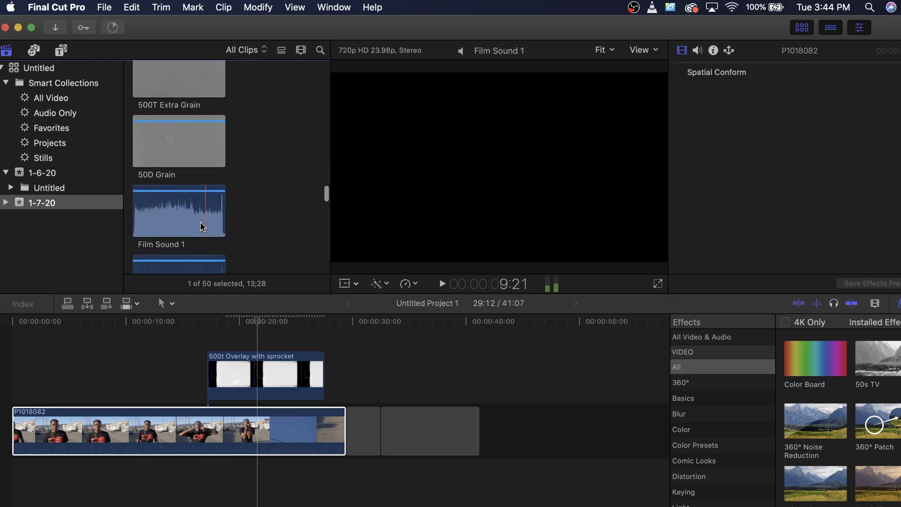
scroll(182, 121, up, 3)
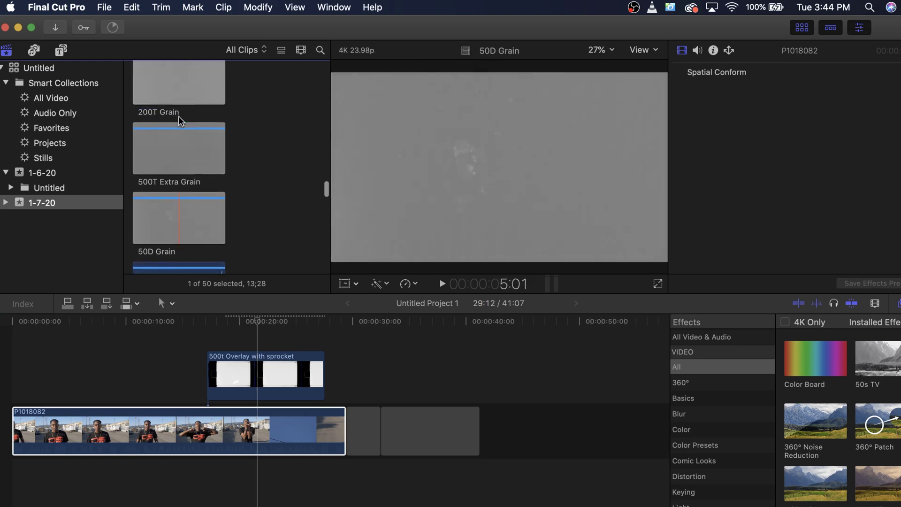
click(157, 200)
scroll(263, 258, down, 2)
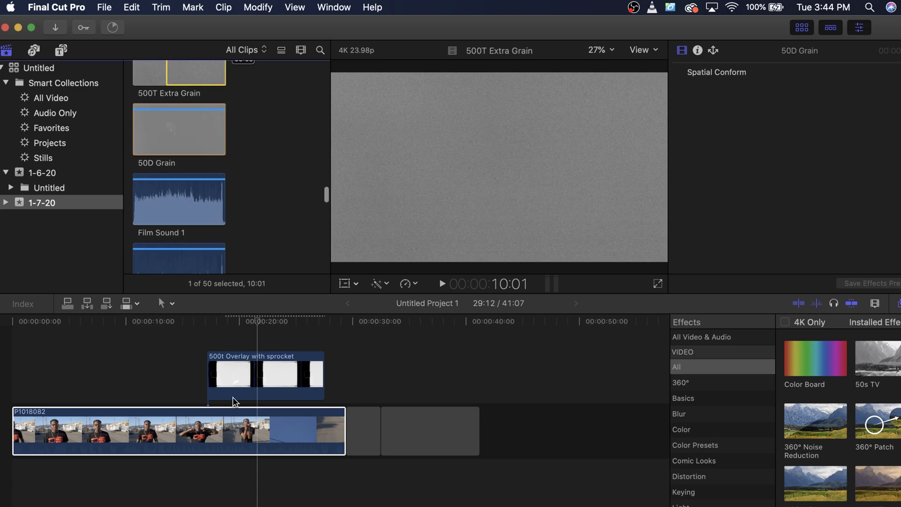
mouse_move(233, 393)
mouse_down()
mouse_move(239, 401)
mouse_move(243, 389)
mouse_move(207, 368)
mouse_move(182, 370)
mouse_move(240, 381)
mouse_up()
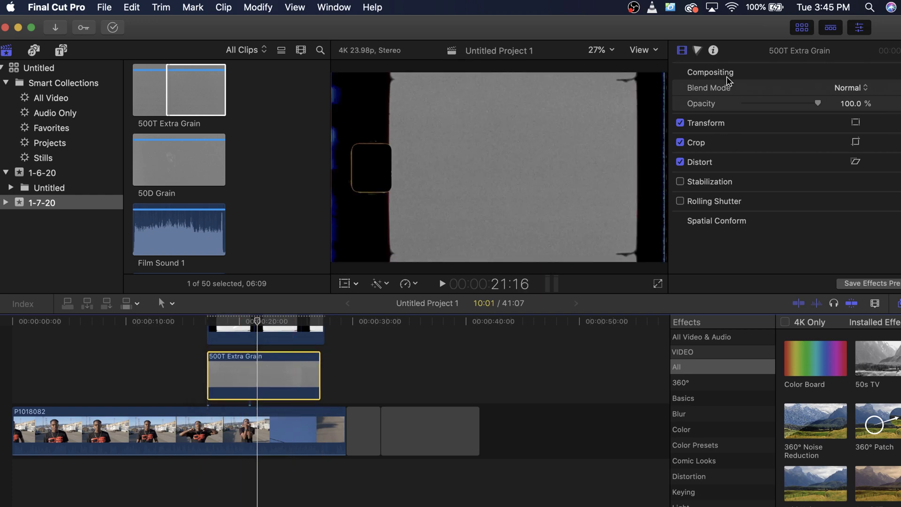
Set the 500T Extra Grain blend mode to Overlay and play back from 18:19
click(862, 91)
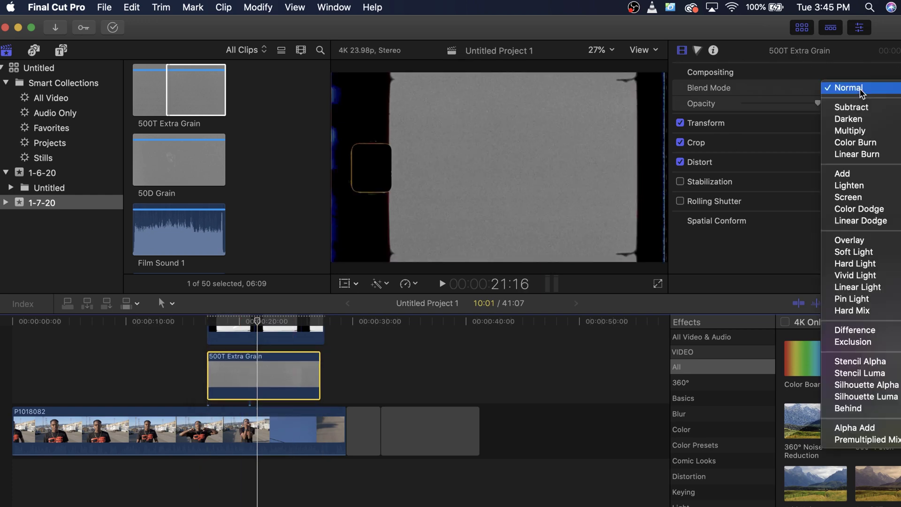
click(839, 240)
click(226, 322)
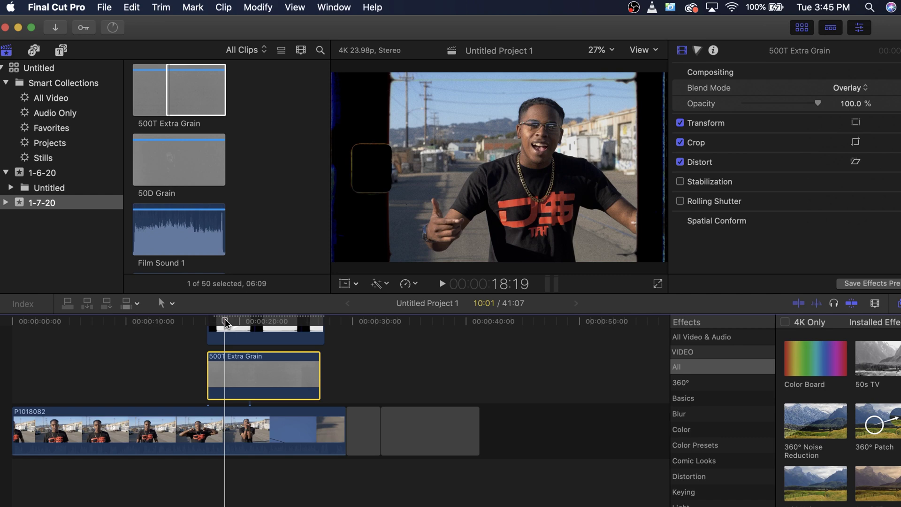
key(space)
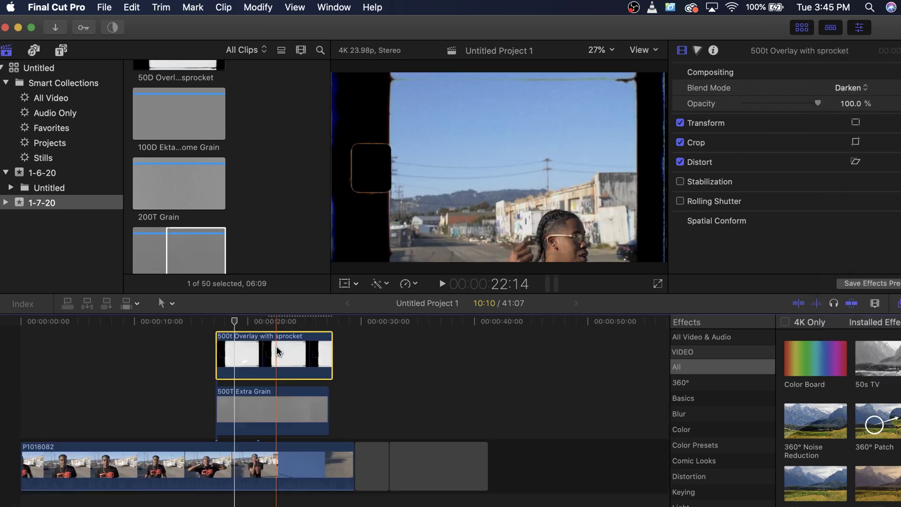
Change the sprocket overlay's blend mode from Darken to Multiply
click(856, 87)
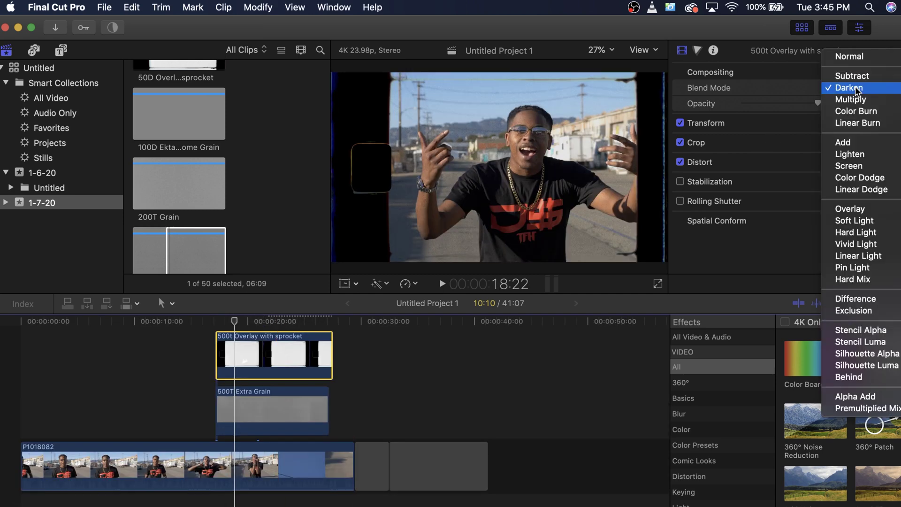
click(855, 56)
click(860, 89)
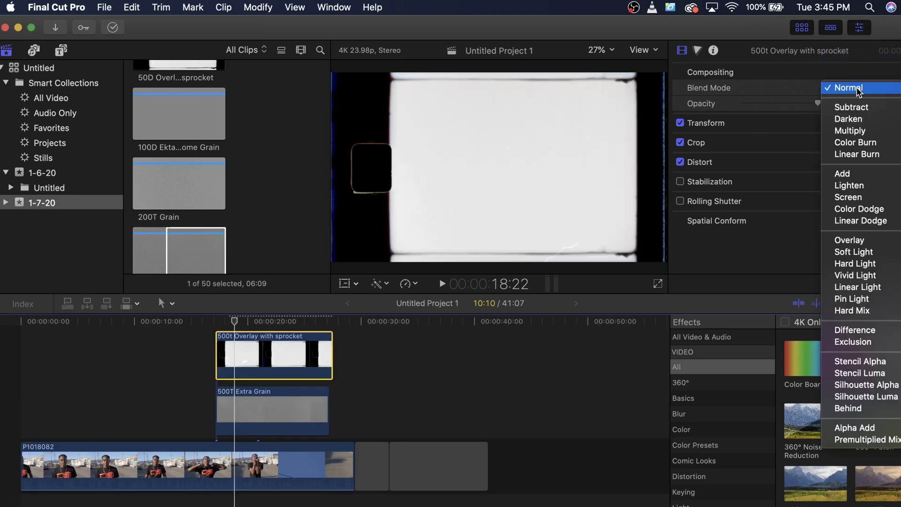
click(860, 130)
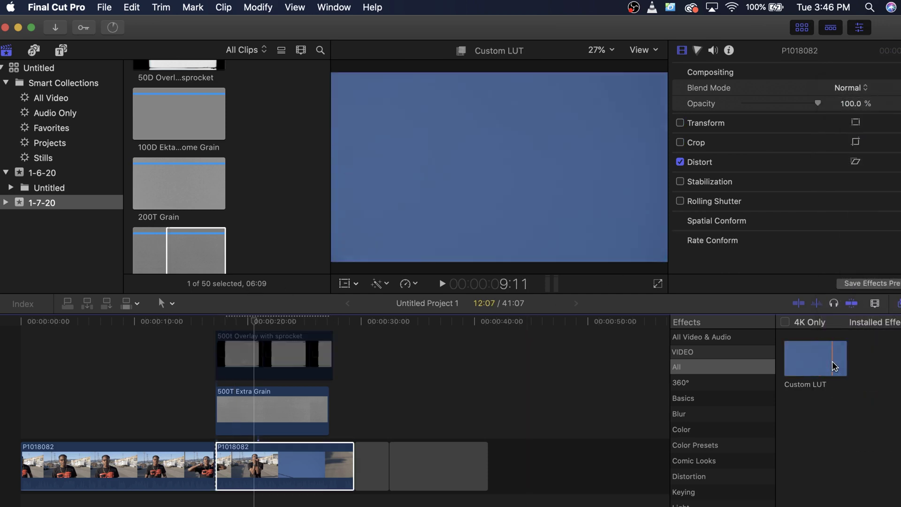
Add a Custom LUT effect to the later P1018082 segment, loading Film_6.cube
drag(803, 362, 282, 464)
click(805, 108)
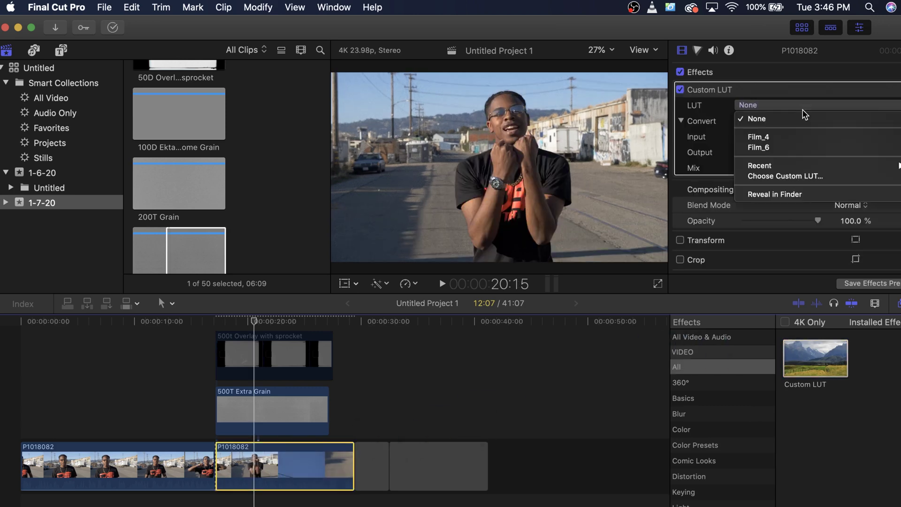
click(781, 177)
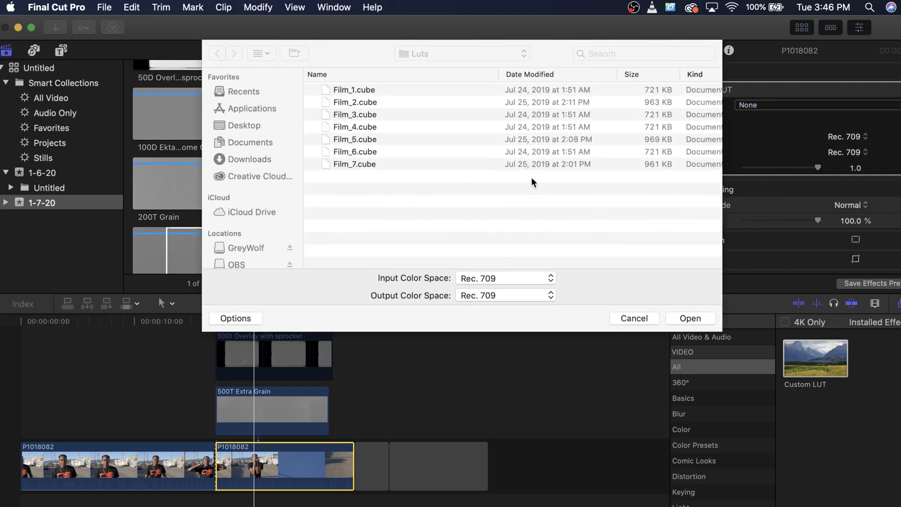
double_click(376, 152)
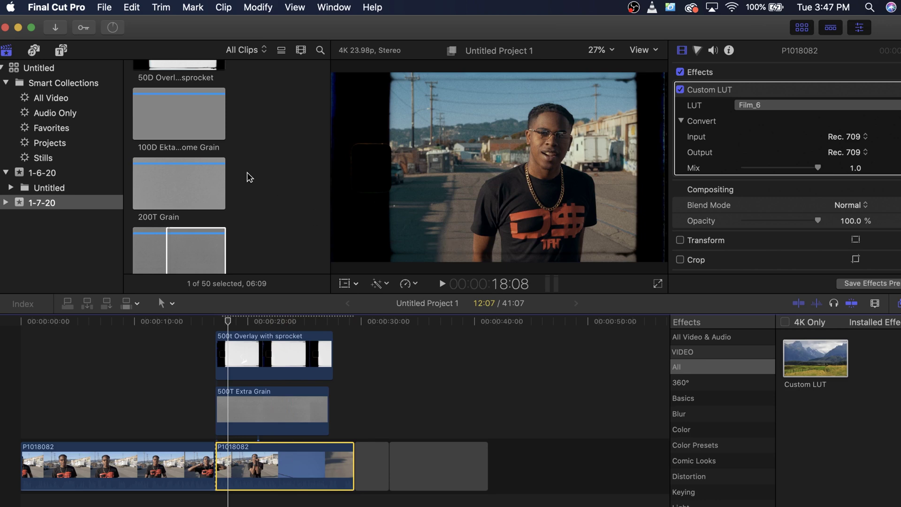
scroll(210, 162, down, 5)
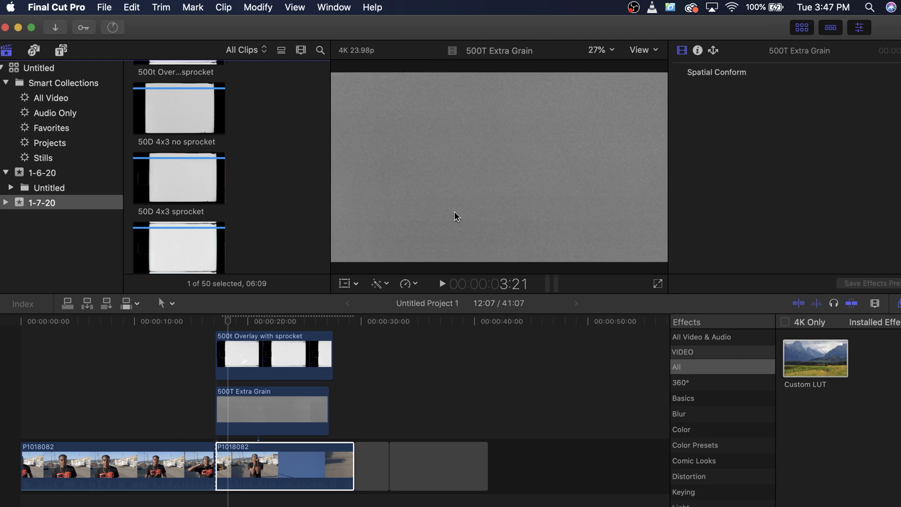
Copy the graded interview clip into a connected lane and shift it down with Transform
click(469, 390)
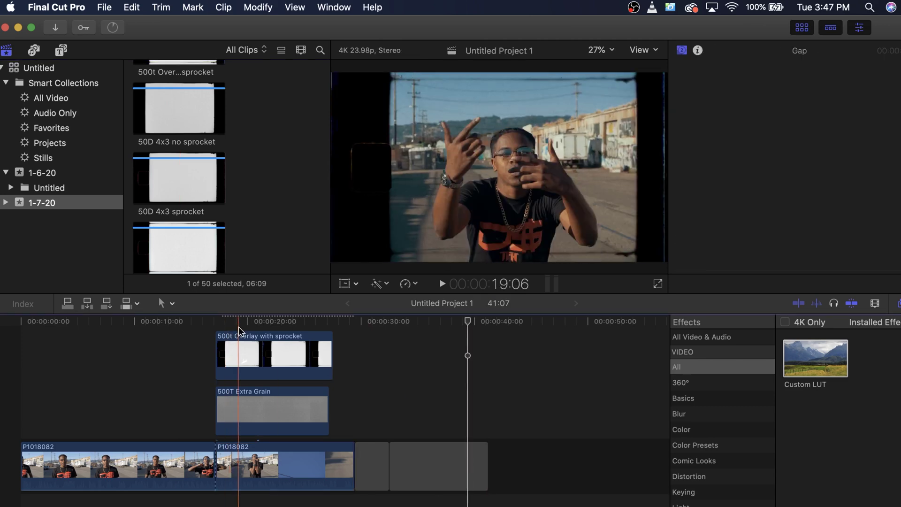
click(239, 329)
click(243, 446)
key(super+c)
key(super+v)
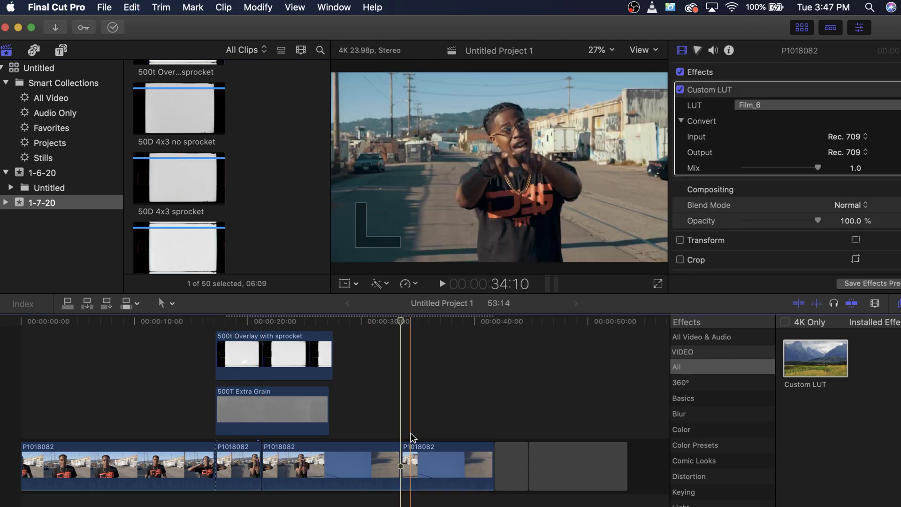
drag(436, 461, 238, 440)
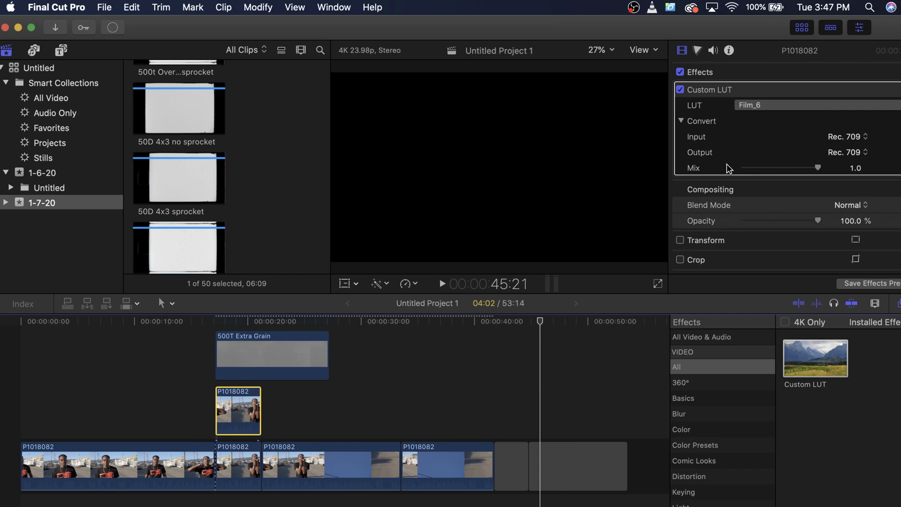
click(718, 242)
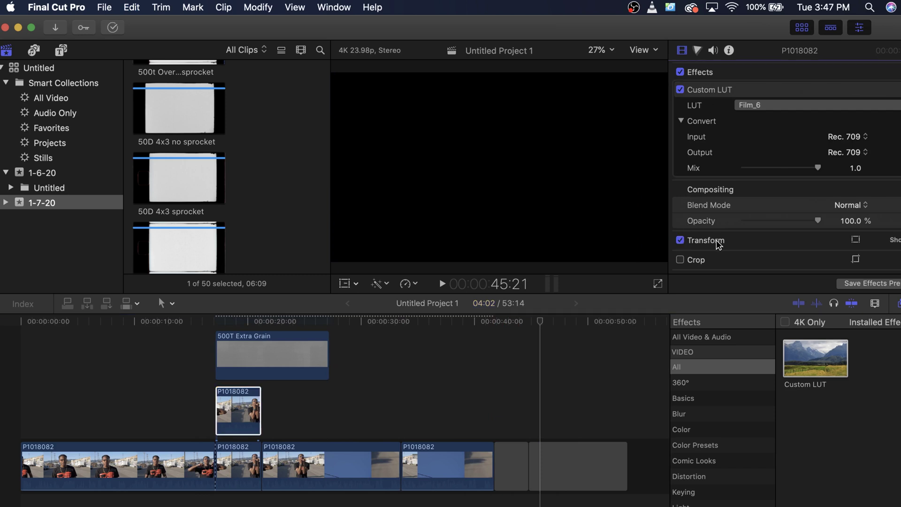
drag(469, 183, 472, 294)
drag(463, 232, 464, 262)
Paste a second copy of the clip into the lane above the first copy
click(233, 407)
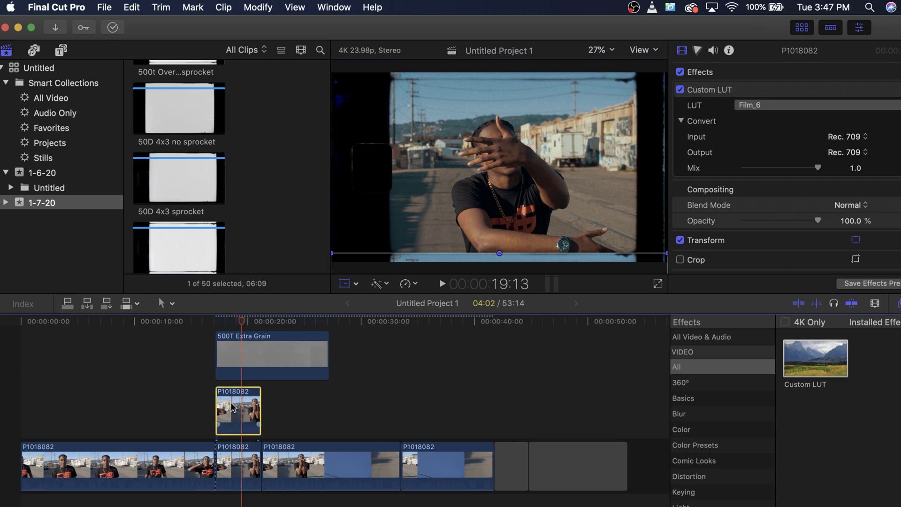
click(528, 321)
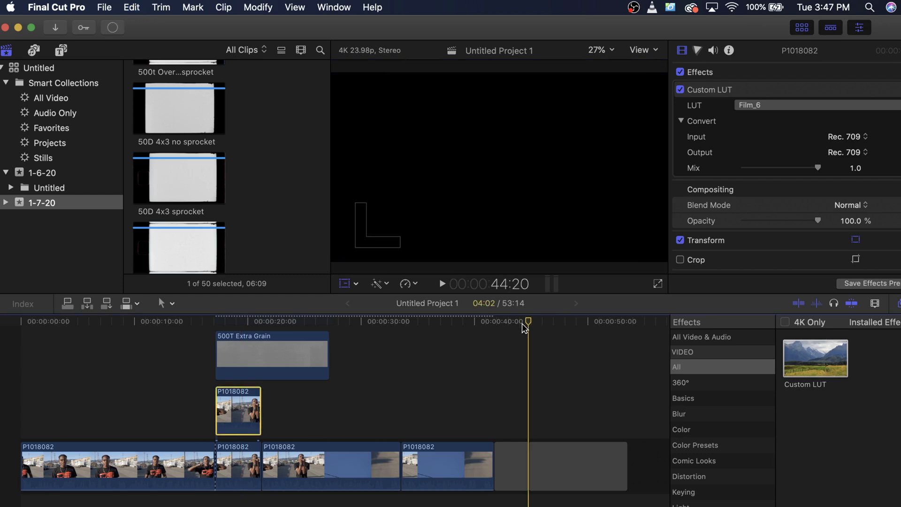
key(alt+v)
drag(552, 400, 240, 381)
click(235, 321)
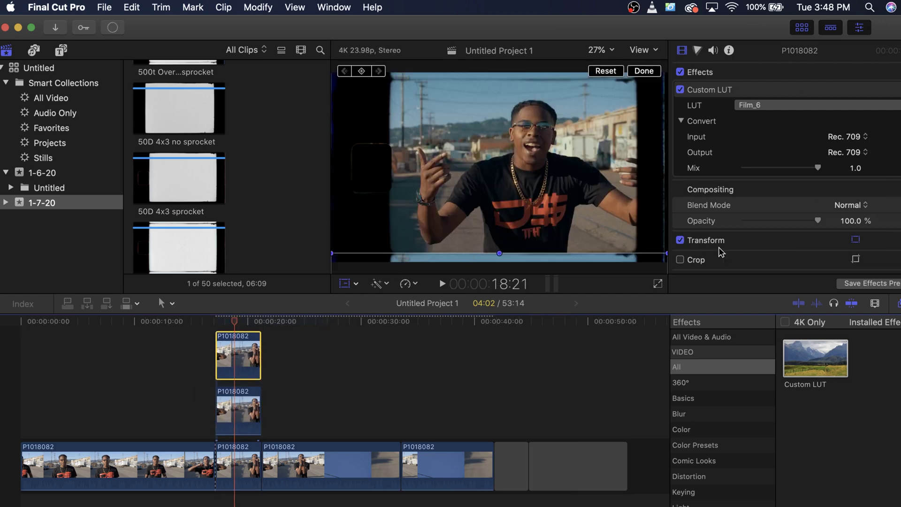
key(Tab)
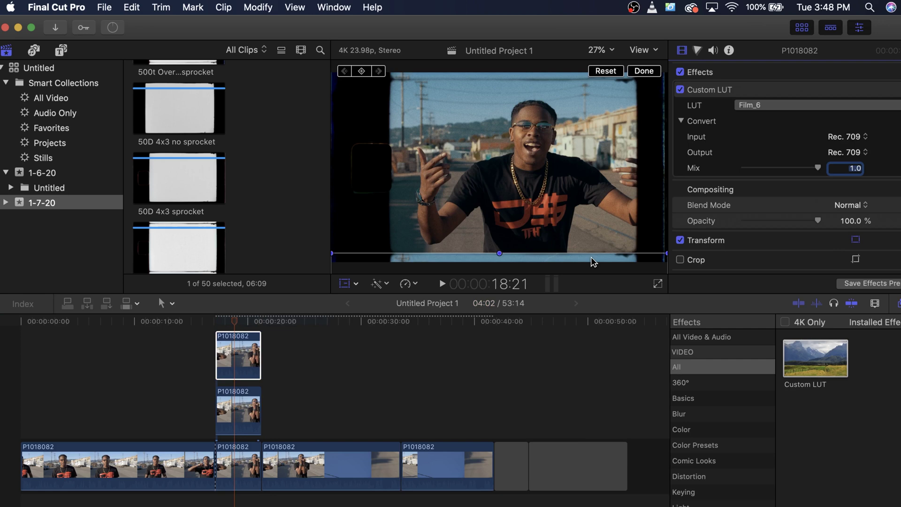
Raise the upper copy to Y 2176 px and play back the stacked frames
drag(593, 261, 603, 161)
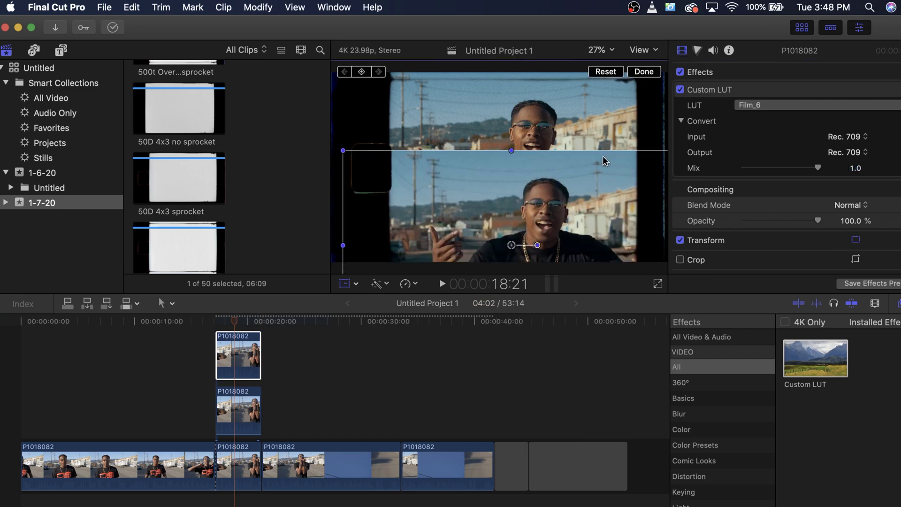
key(super+z)
drag(568, 267, 558, 124)
drag(555, 203, 567, 69)
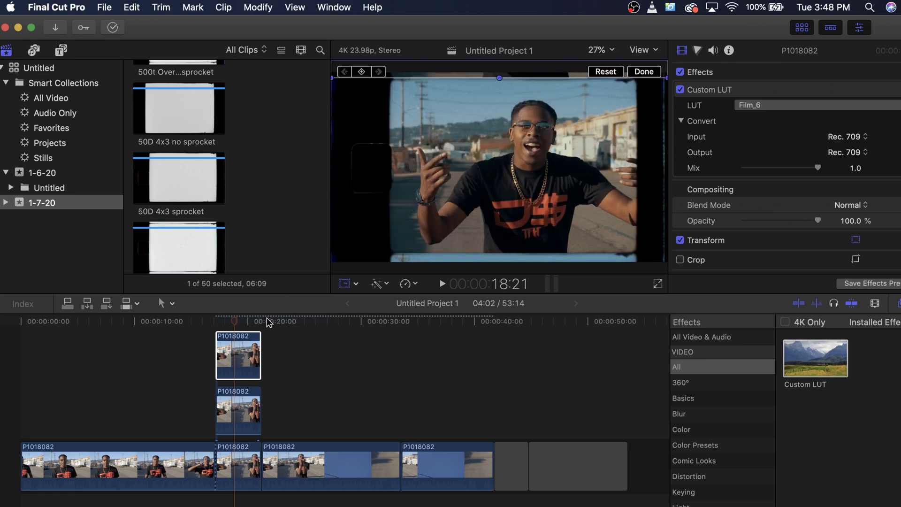
click(221, 324)
key(space)
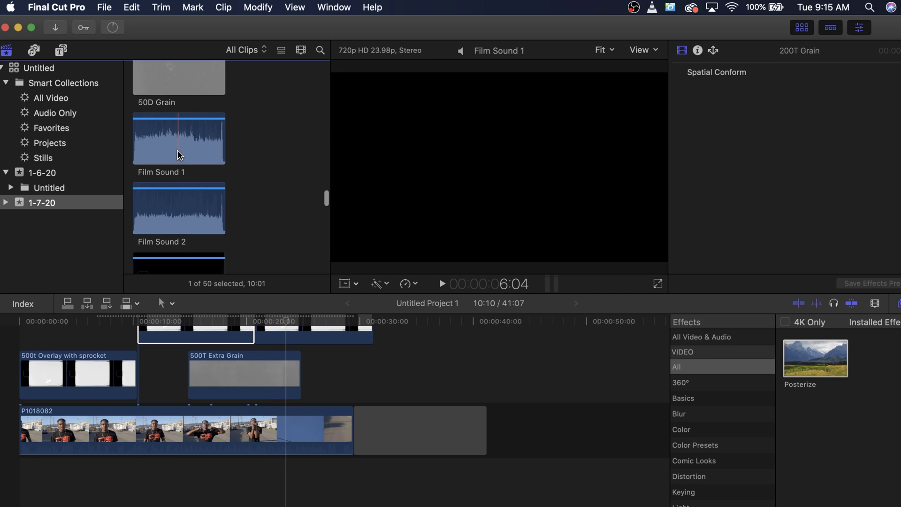
Preview the Film Sound 1 and Super 8mm Stills (2) clips in the browser
click(177, 155)
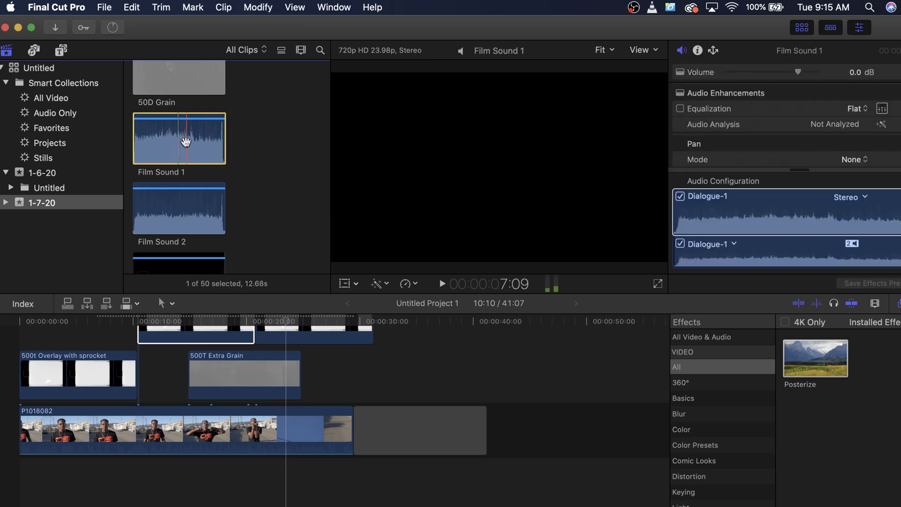
scroll(269, 160, down, 5)
click(200, 166)
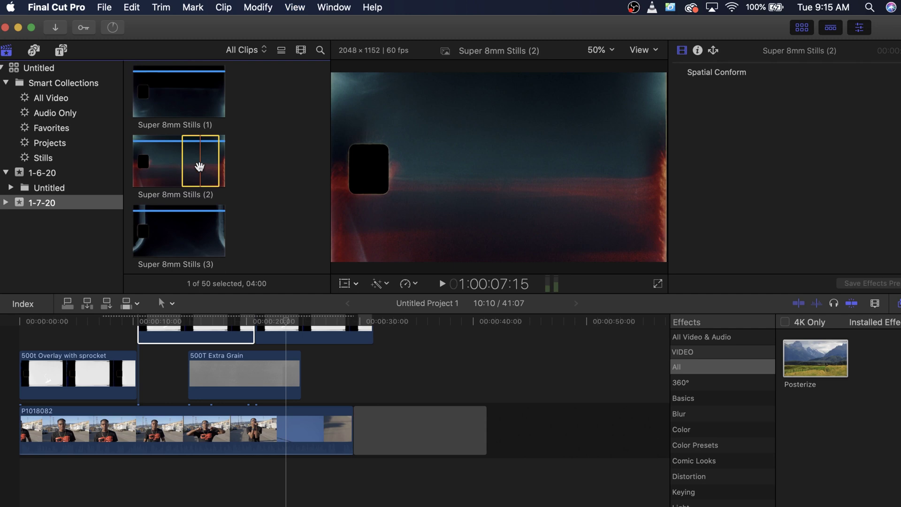
scroll(200, 166, up, 8)
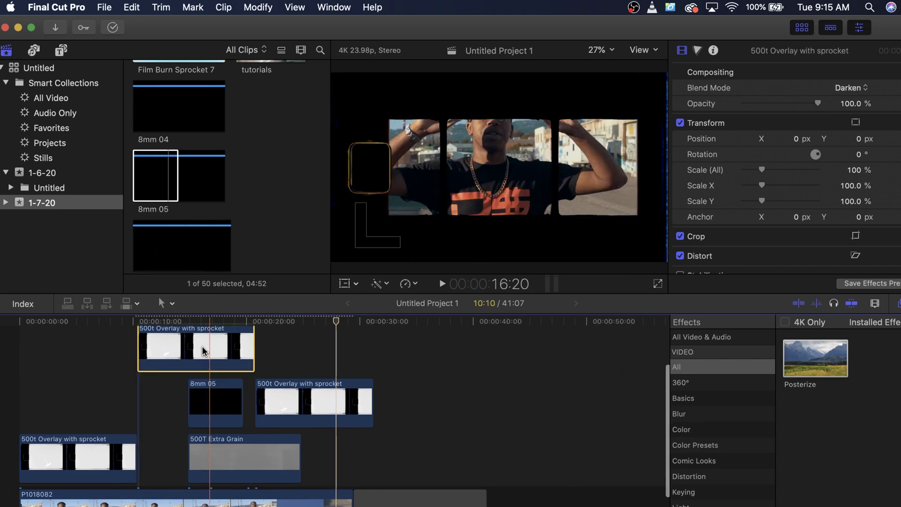
Delete the extra 500t Overlay with sprocket clip and the small top-lane film clip
click(202, 345)
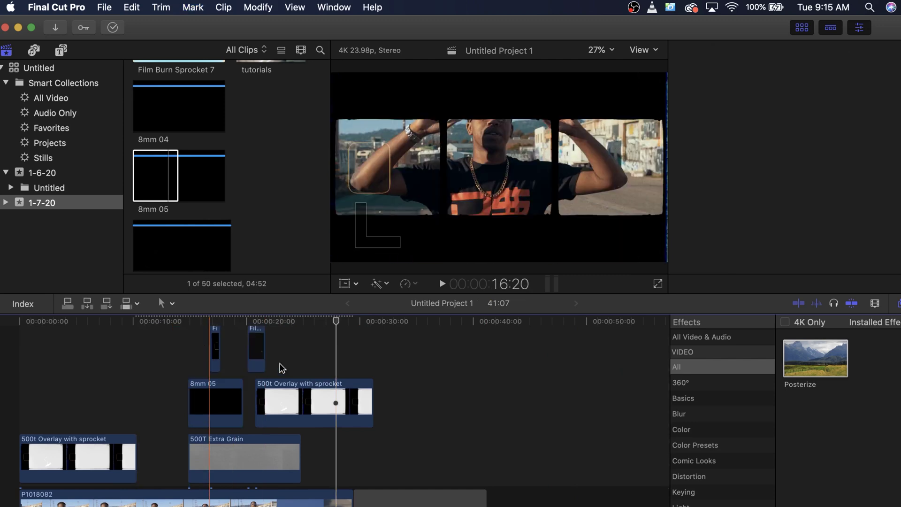
click(326, 403)
key(Delete)
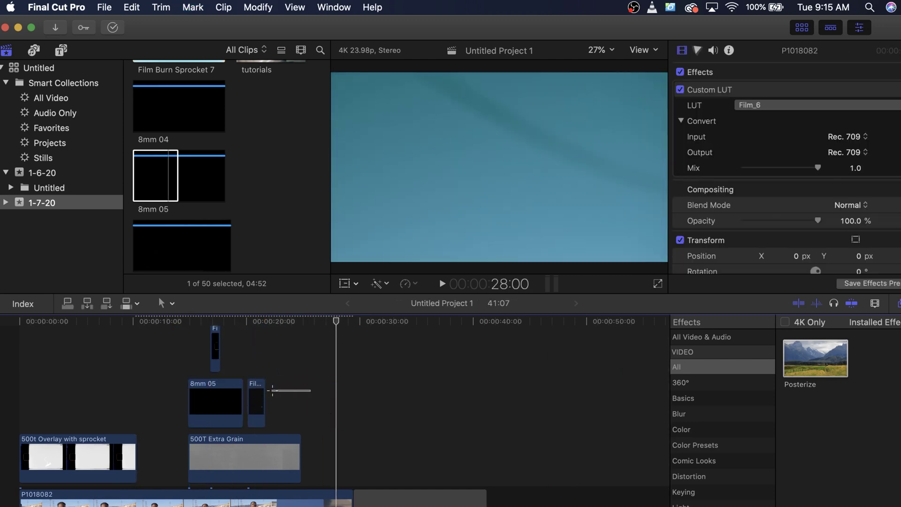
click(258, 394)
click(217, 359)
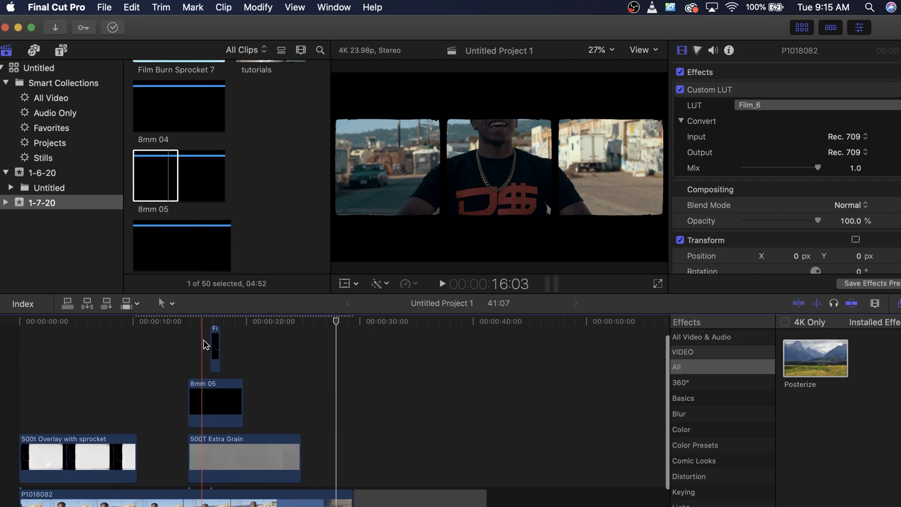
key(Delete)
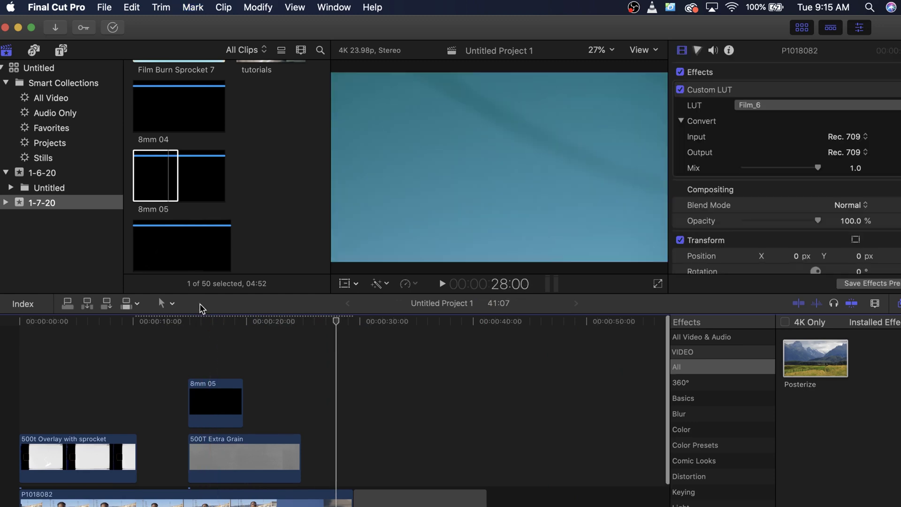
Stretch 8mm 05 to run from the project start to about 28 seconds
click(240, 406)
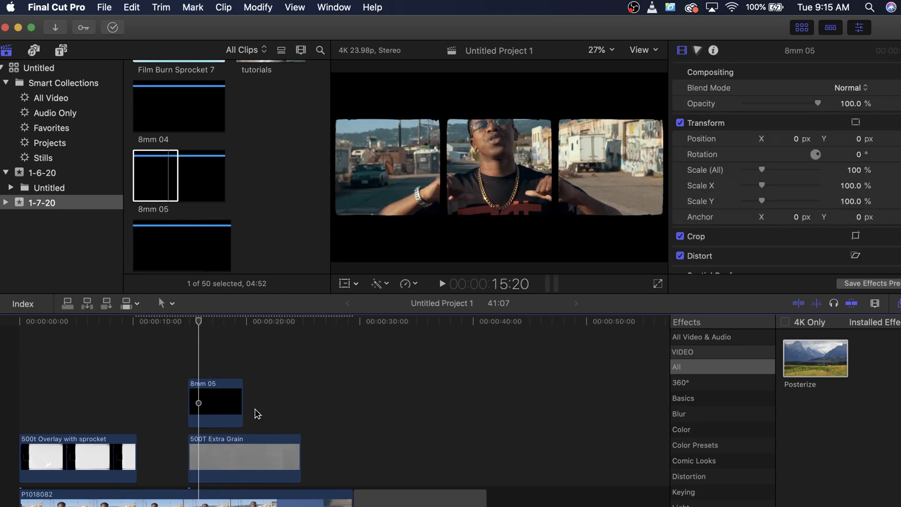
drag(252, 411, 334, 411)
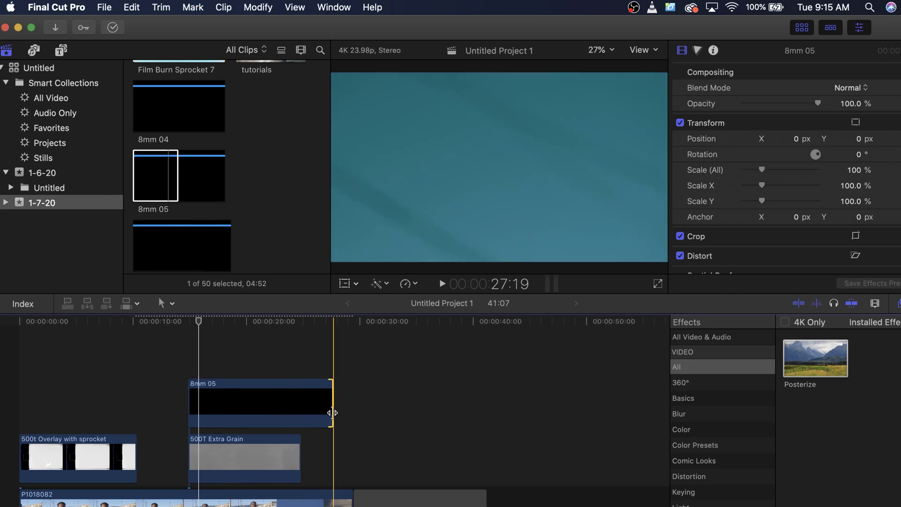
click(235, 409)
drag(187, 397, 20, 397)
click(218, 504)
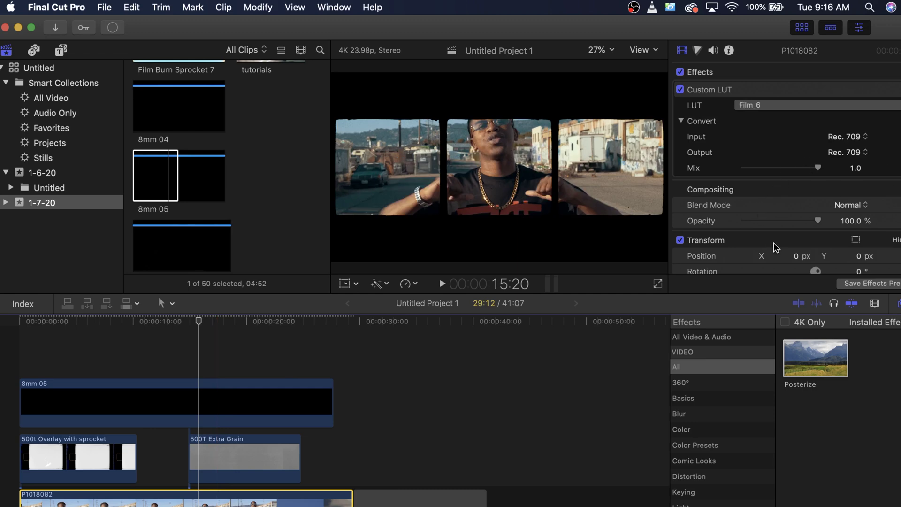
Scale the interview clip to 55 % in the Video Inspector
scroll(717, 182, down, 5)
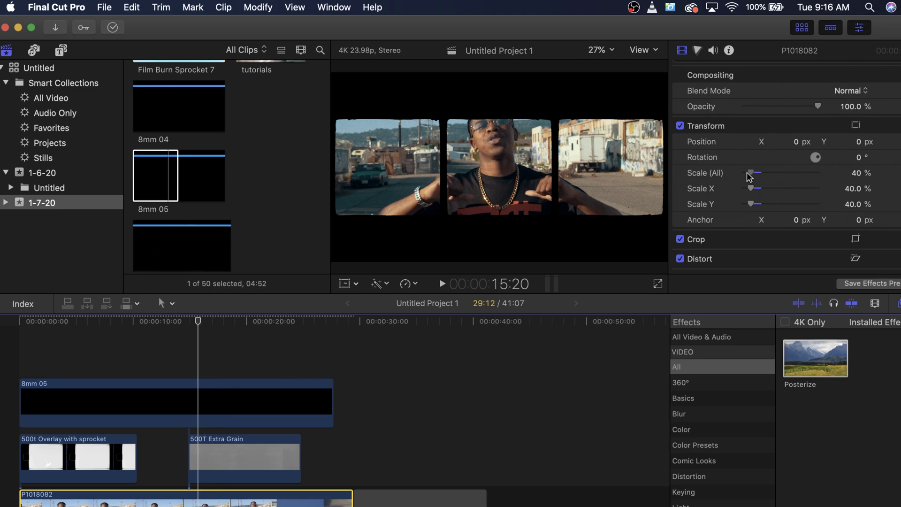
drag(747, 173, 750, 174)
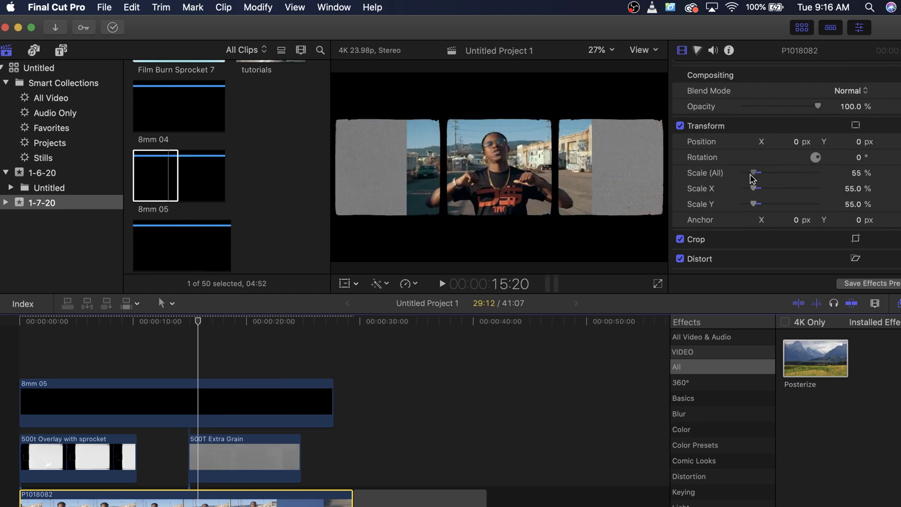
click(507, 206)
click(716, 133)
Move the interview clip to X -1254.4, Y -14.8 px and crop its right side to fit the left film frame
click(856, 125)
drag(494, 194, 383, 201)
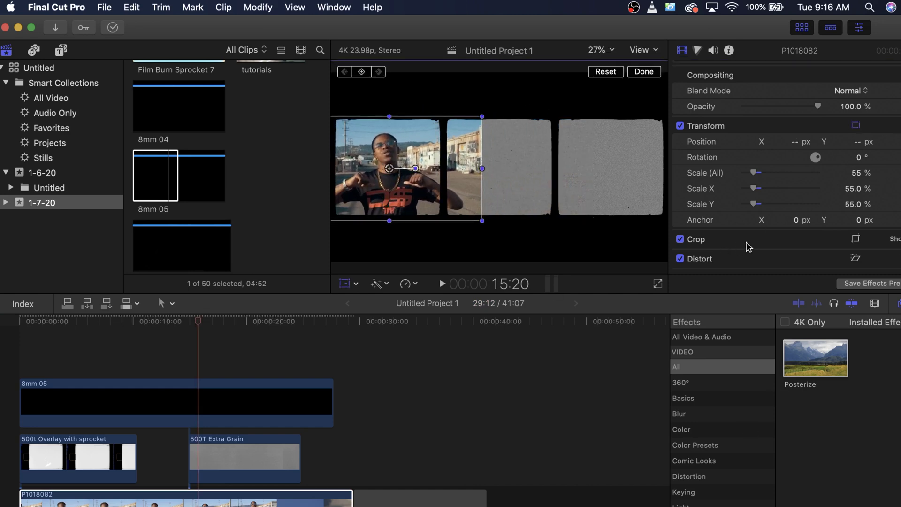
click(856, 239)
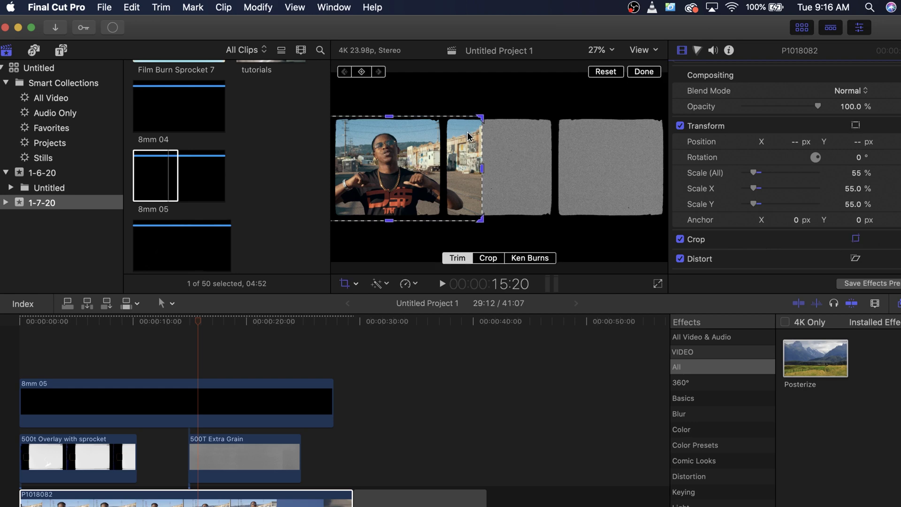
drag(482, 168, 444, 179)
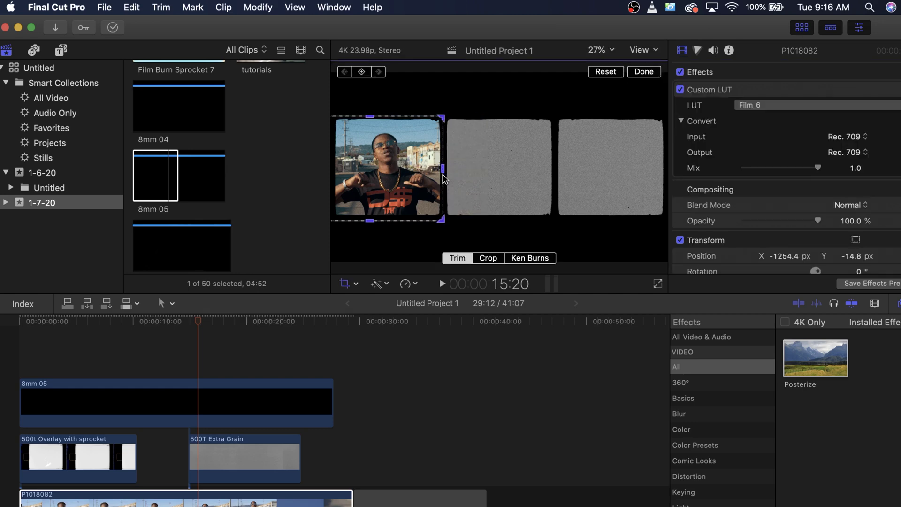
click(203, 324)
Copy the interview clip into a connected lane, place it in the middle film frame, and play it back
key(super+space)
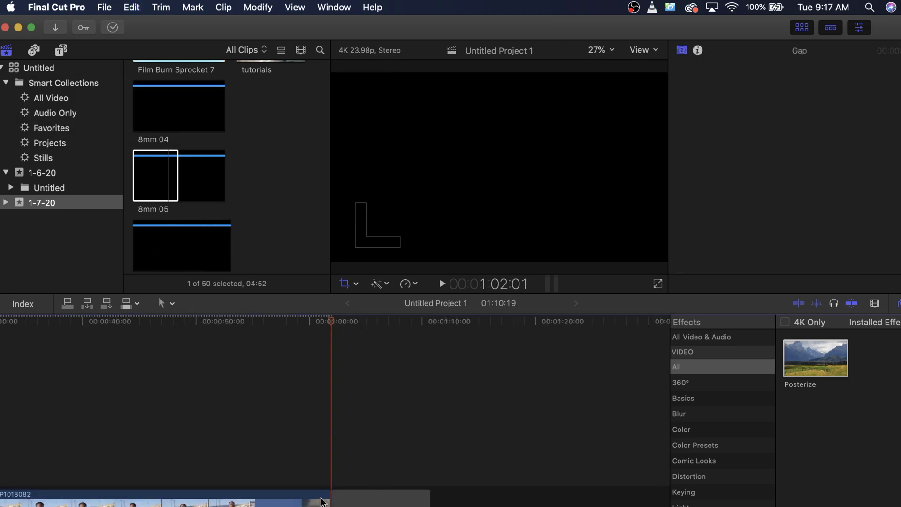
scroll(320, 501, left, 10)
drag(464, 500, 197, 460)
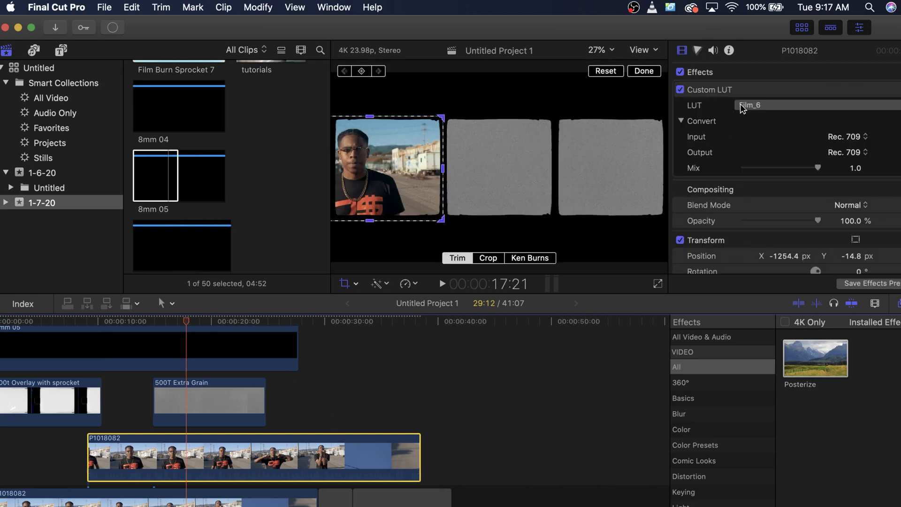
drag(431, 169, 505, 165)
key(space)
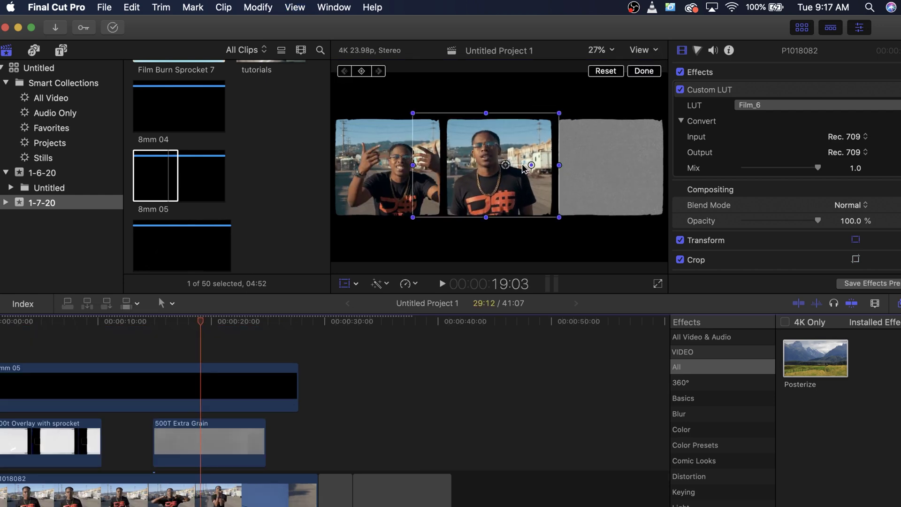